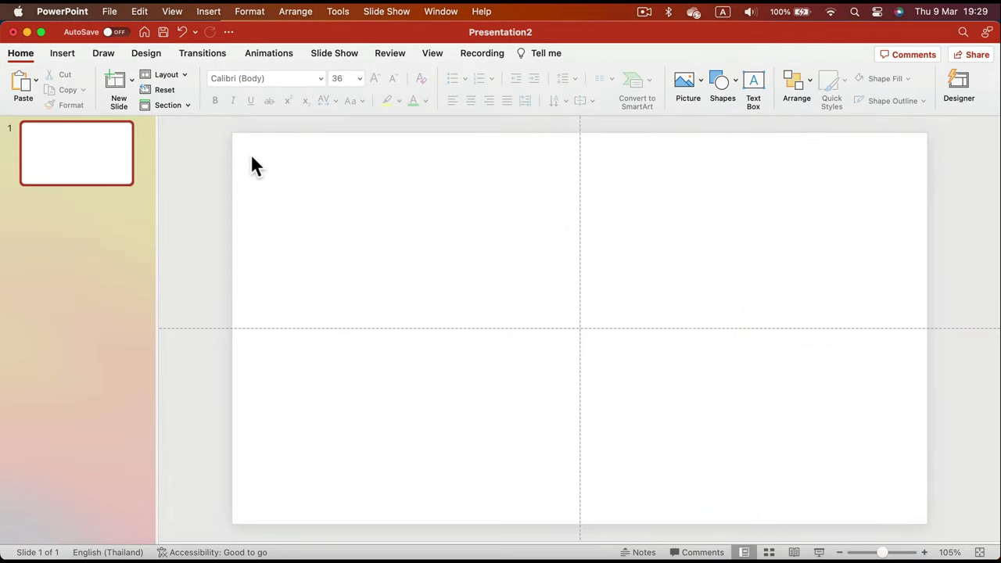
Bring up the Insert ribbon for the blank first slide
left_click(79, 58)
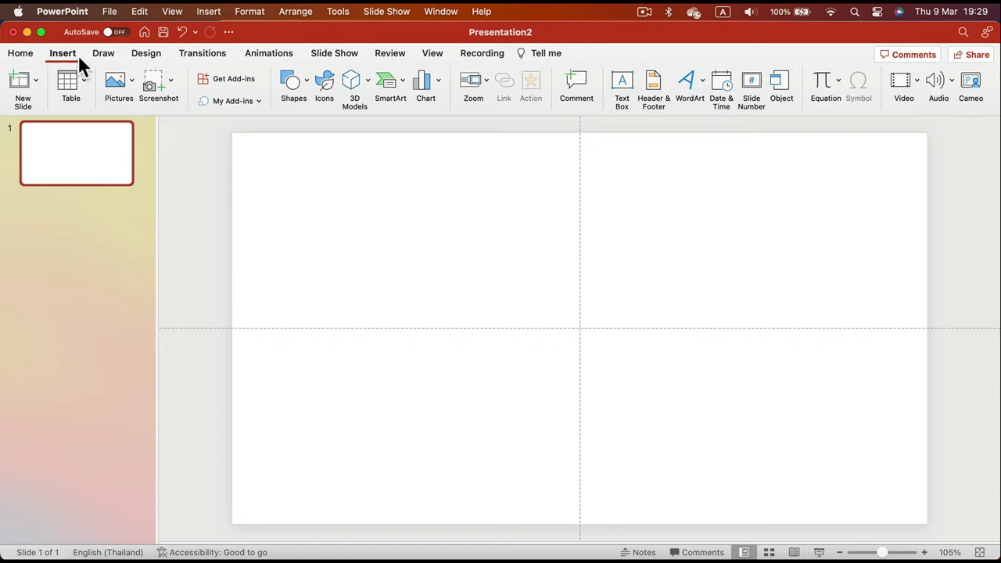
Add a top text box reading 'Berlin is a capital city of Italy.' and select its text
left_click(625, 79)
left_click_drag(327, 152, 773, 243)
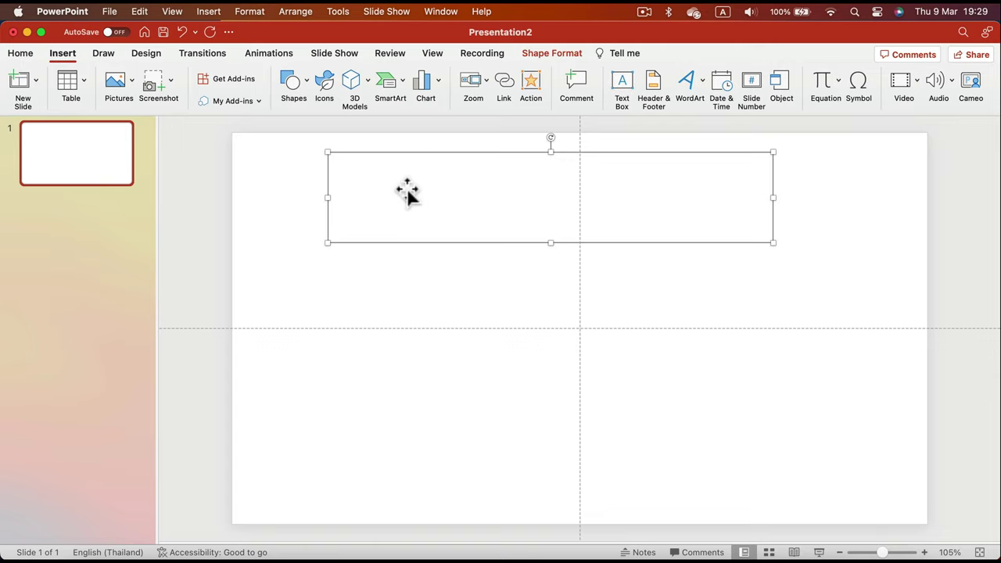
type("Berlin is a capital city of Italy.")
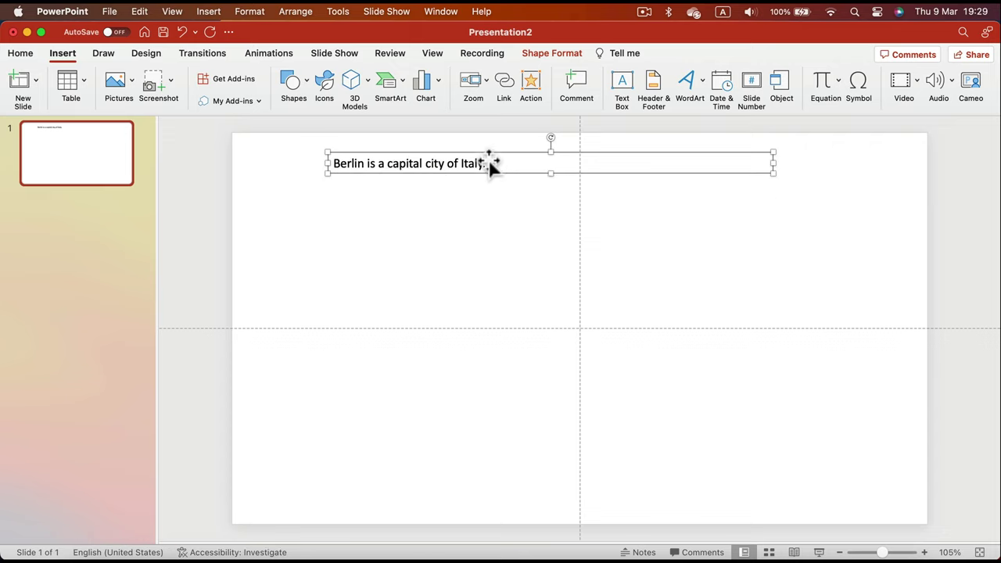
left_click_drag(485, 163, 324, 161)
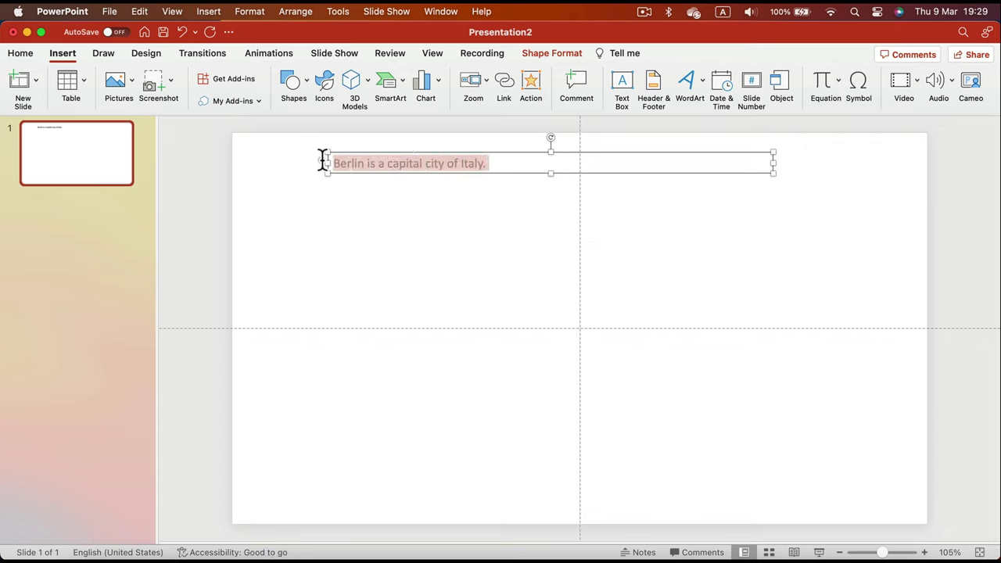
Format the Berlin statement as centred 60 pt Roboto
left_click(28, 54)
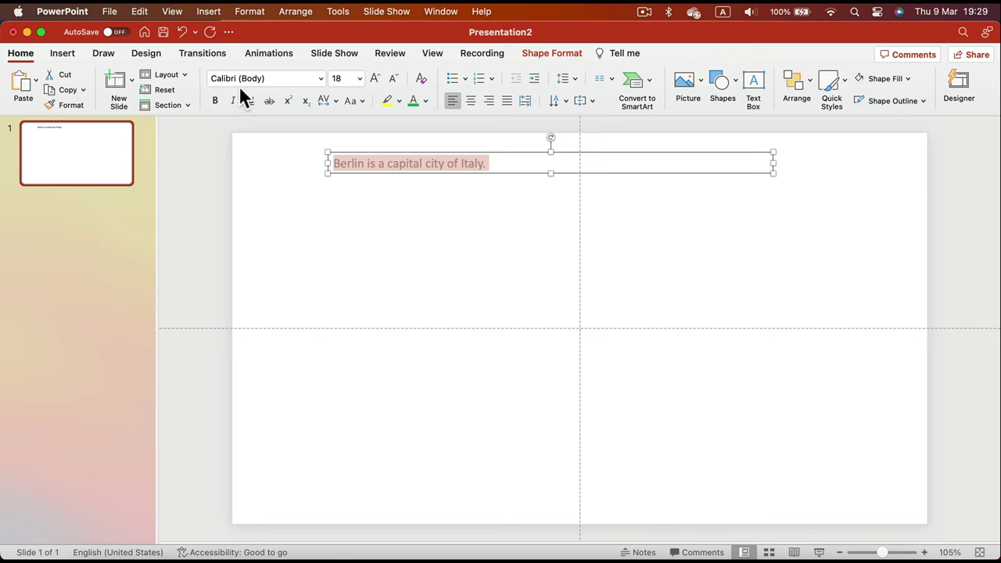
left_click(319, 79)
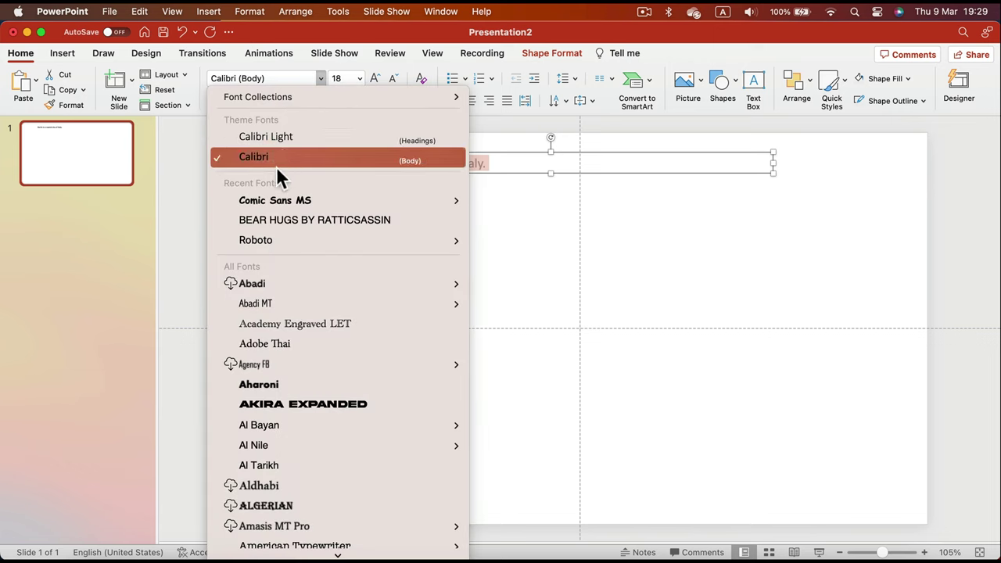
mouse_move(253, 240)
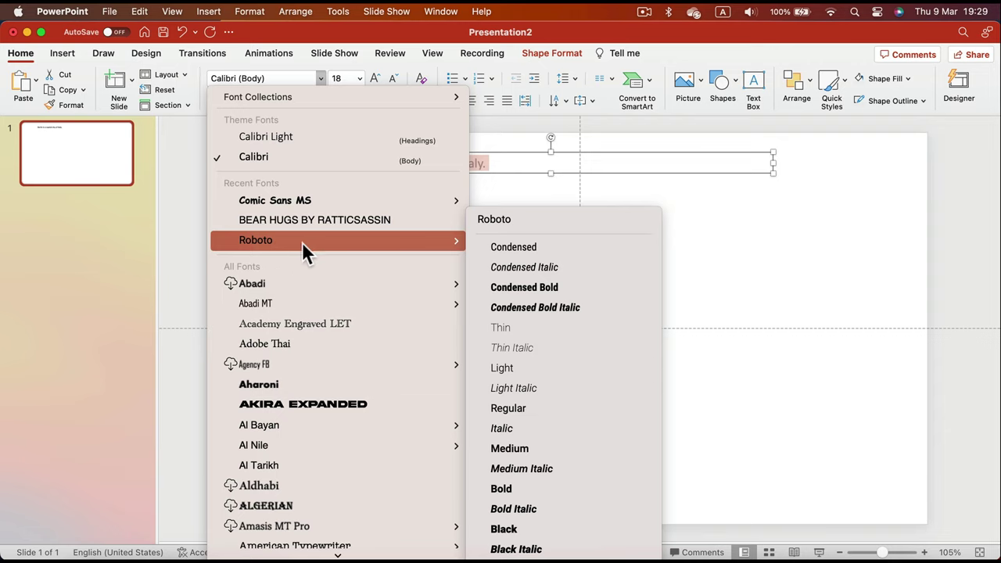
left_click(491, 217)
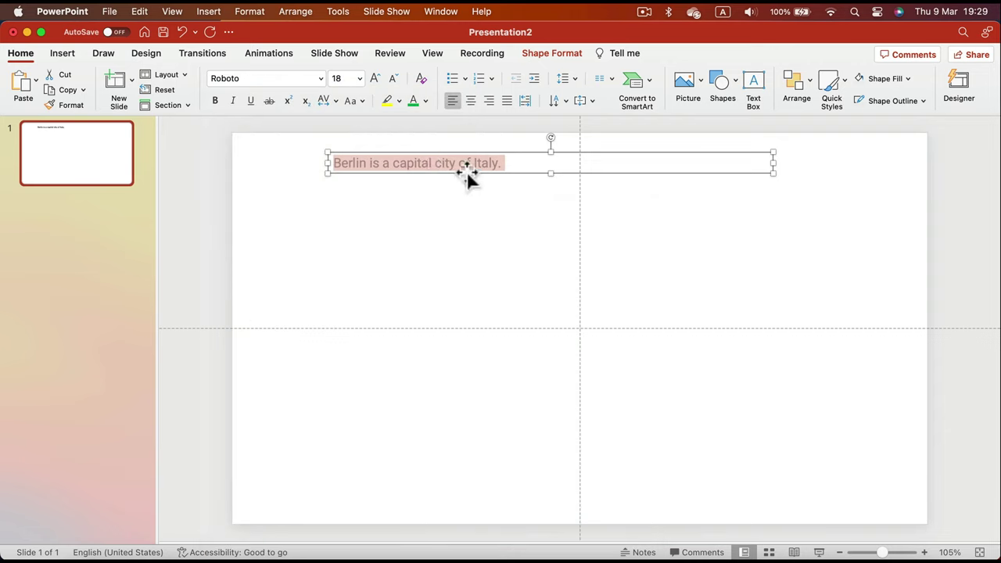
left_click(375, 77)
left_click(375, 78)
left_click(375, 78)
left_click(376, 77)
left_click(375, 78)
left_click(375, 77)
left_click(375, 78)
left_click(375, 77)
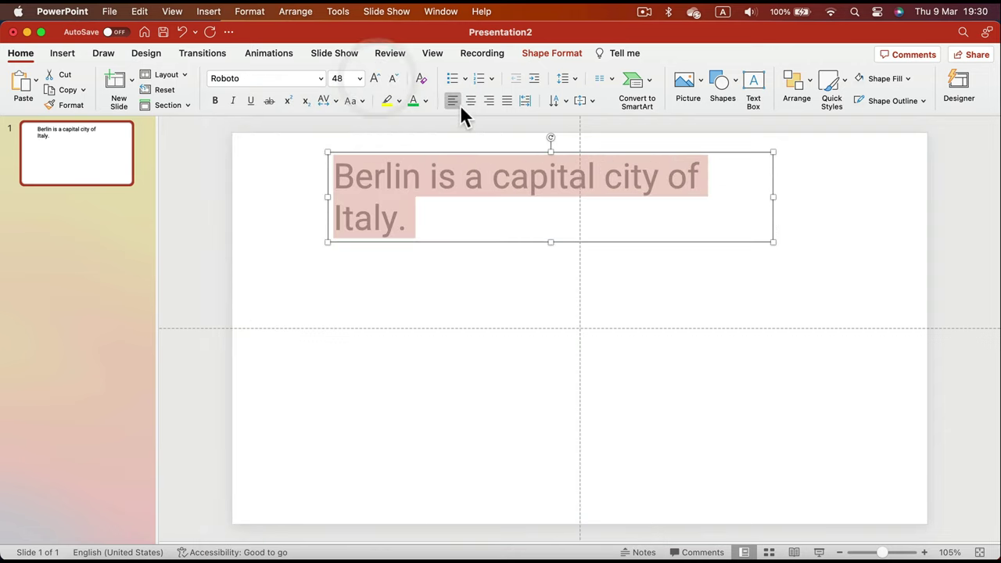
left_click(470, 101)
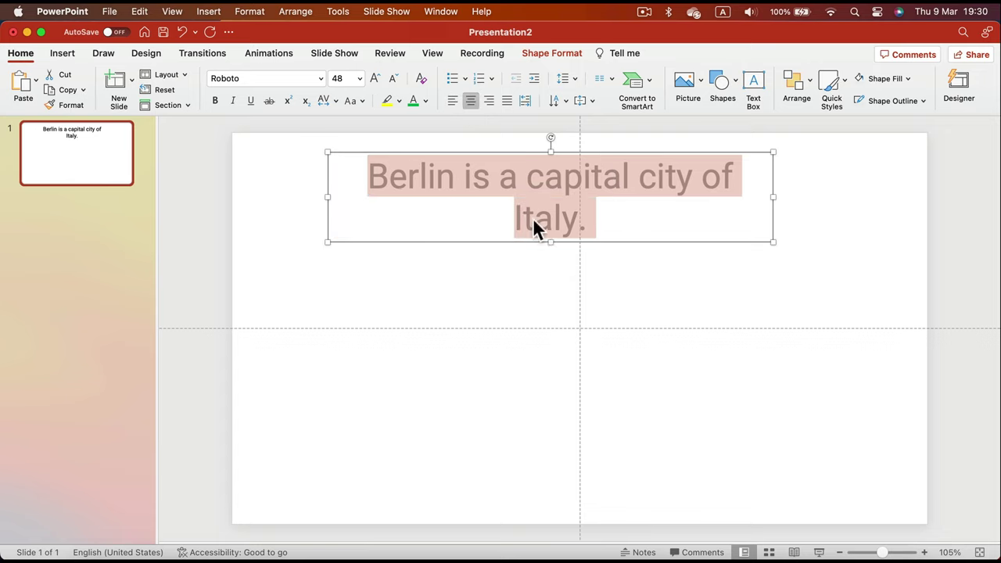
left_click(376, 78)
left_click(376, 79)
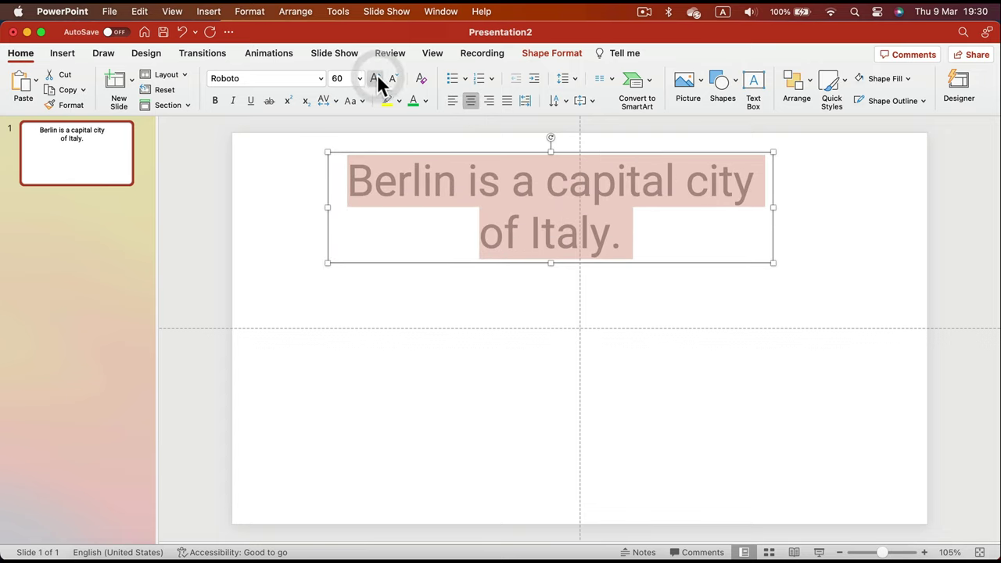
Narrow the text box so the statement wraps to two lines, centred at the top
left_click_drag(772, 207, 736, 206)
left_click_drag(663, 264, 715, 260)
left_click(666, 309)
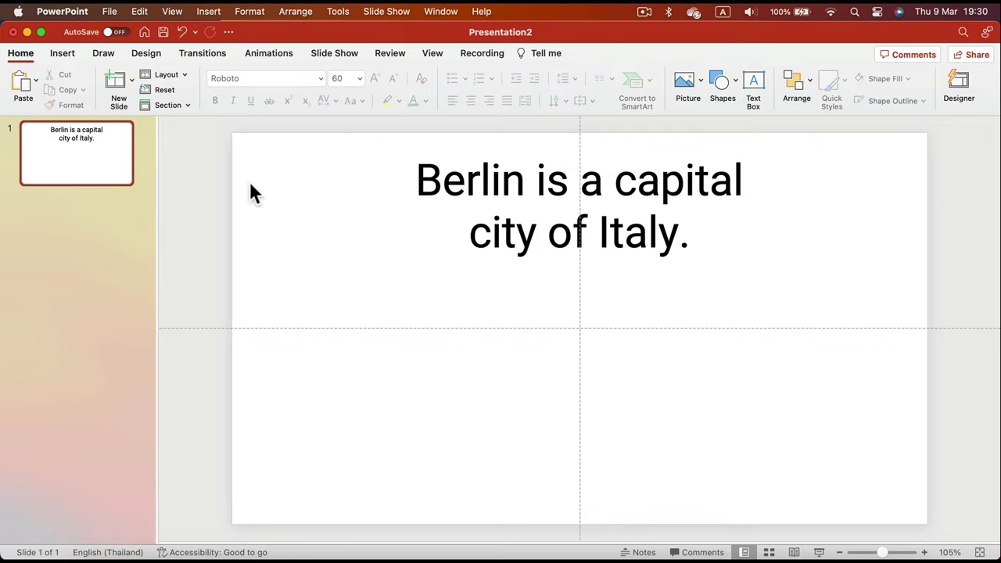
Draw a rectangle covering the lower-left quarter of the slide
left_click(61, 54)
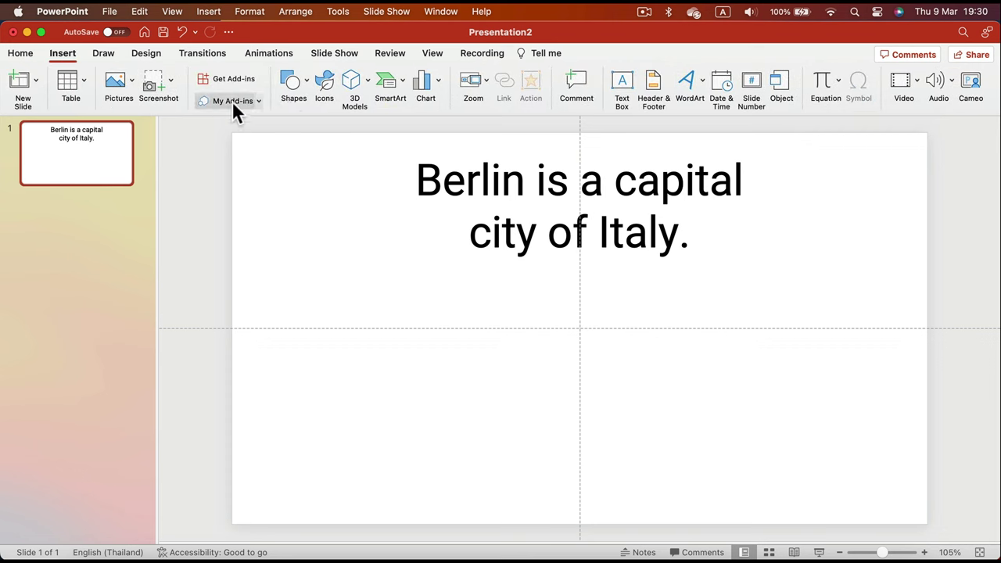
left_click(307, 84)
left_click(360, 124)
mouse_move(579, 271)
left_mouse_down()
mouse_move(500, 378)
mouse_move(322, 420)
mouse_move(233, 491)
left_mouse_up()
left_click_drag(405, 491, 404, 524)
left_click_drag(405, 271, 405, 327)
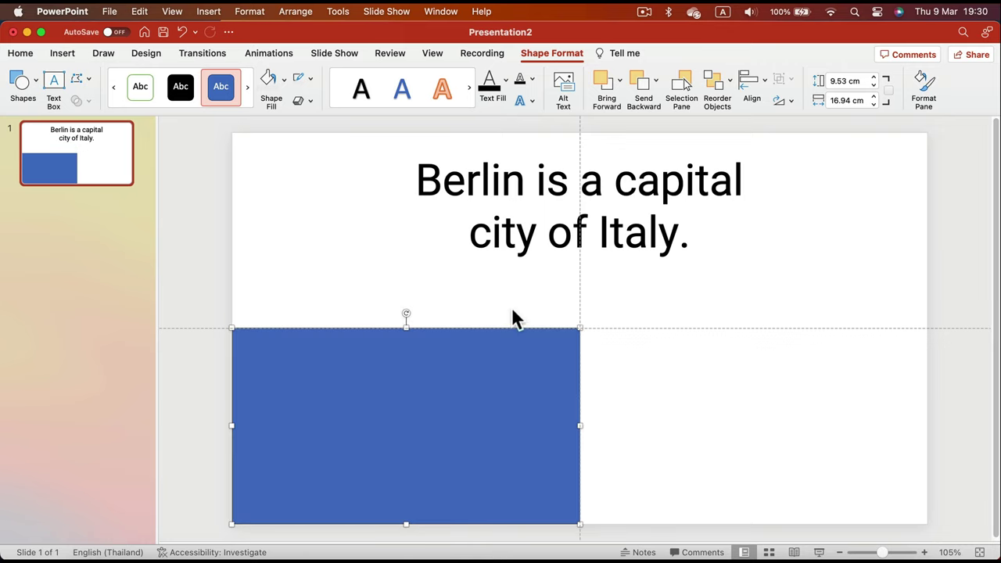
Fill the rectangle dark red and remove its outline
left_click(287, 86)
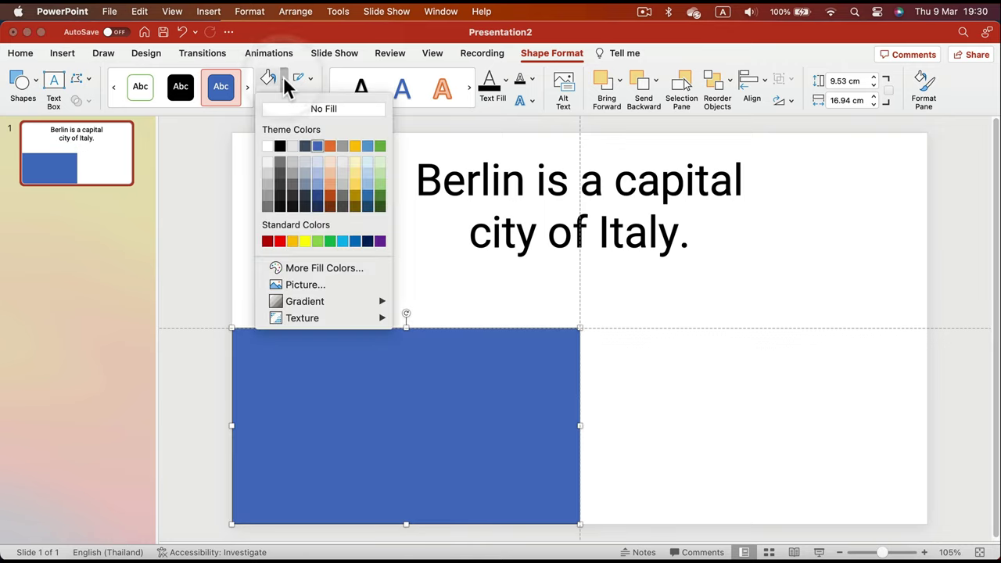
left_click(269, 240)
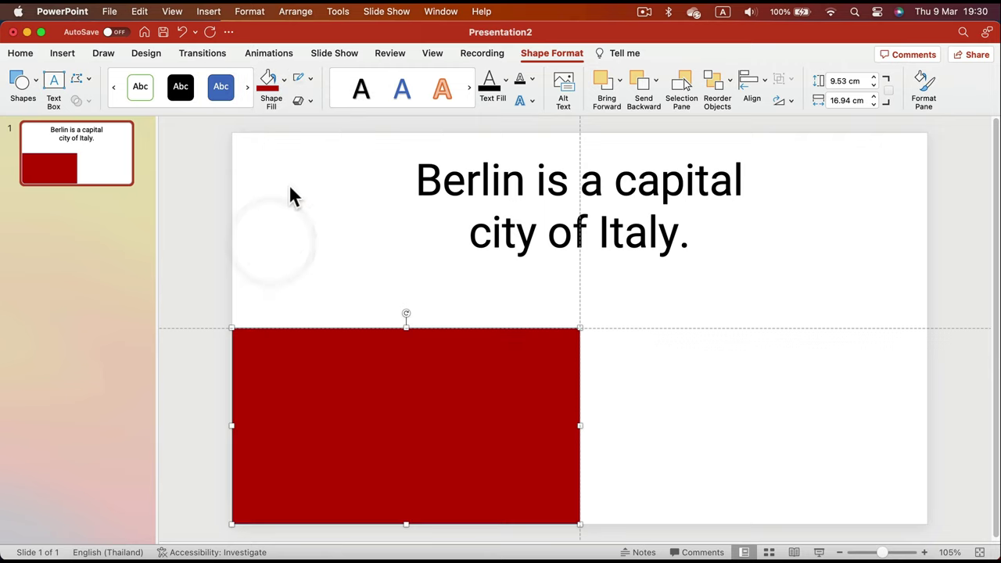
left_click(311, 82)
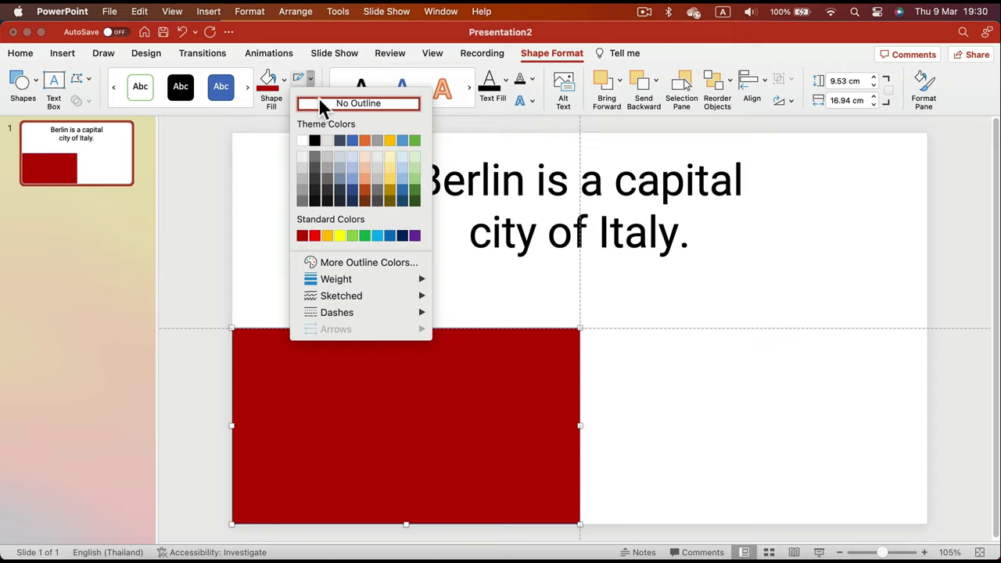
left_click(324, 102)
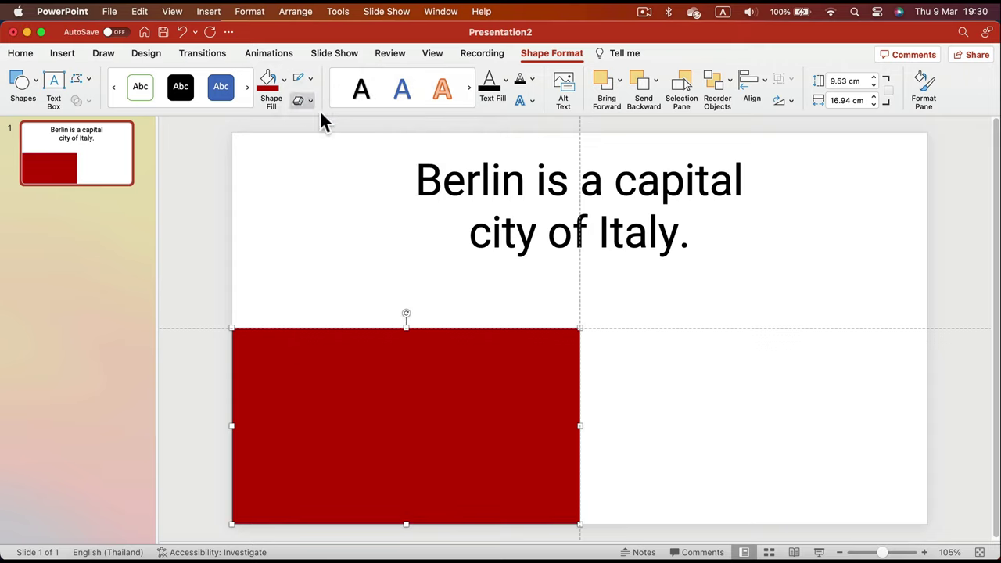
left_click(393, 406)
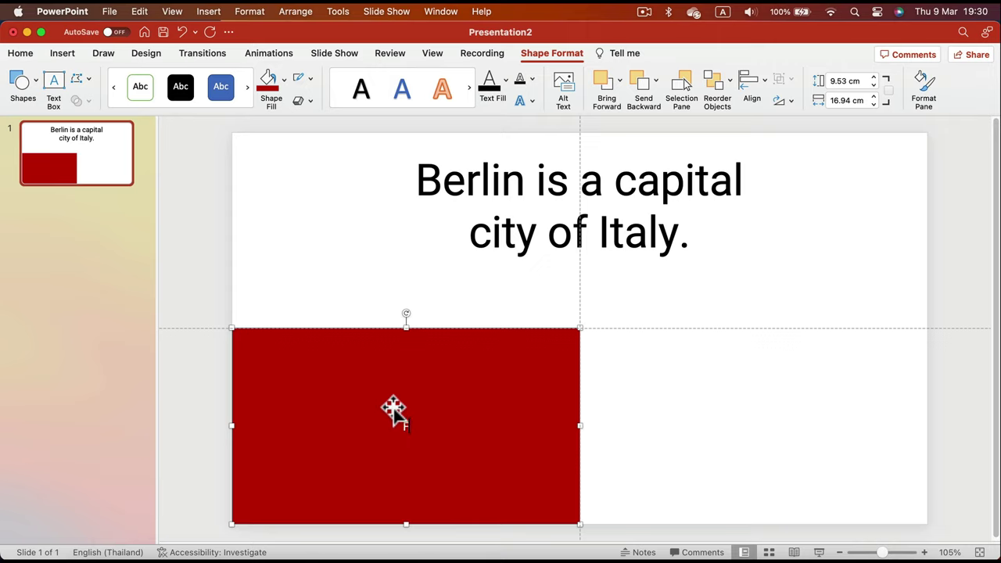
Type False in the rectangle and set it in Roboto Bold
type("False")
key("super+a")
left_click(24, 53)
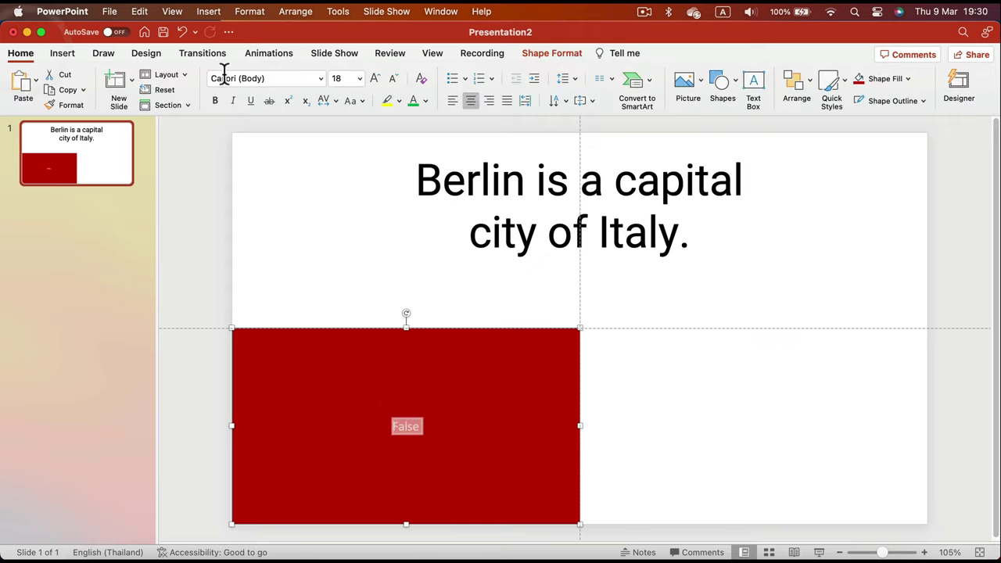
left_click(320, 78)
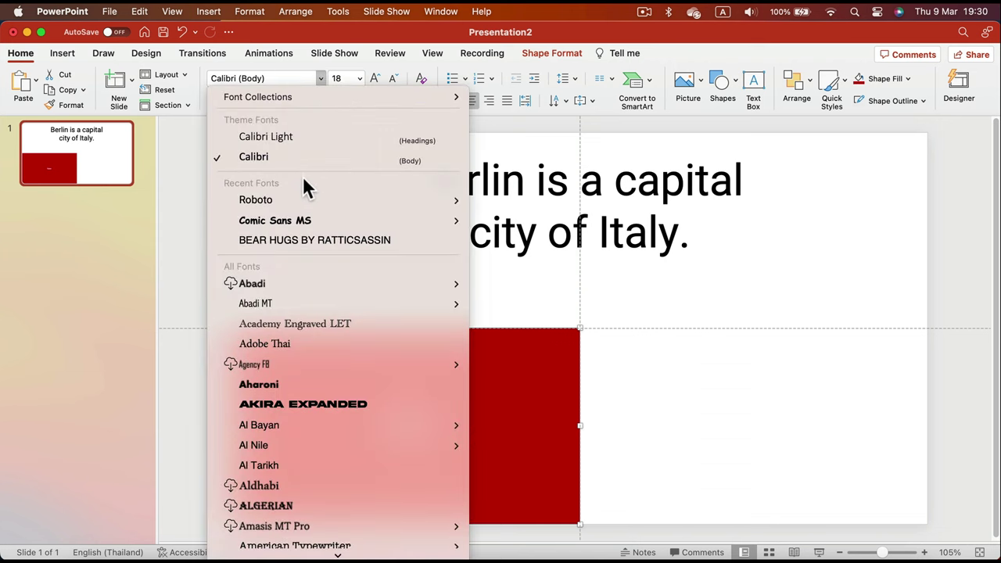
mouse_move(303, 197)
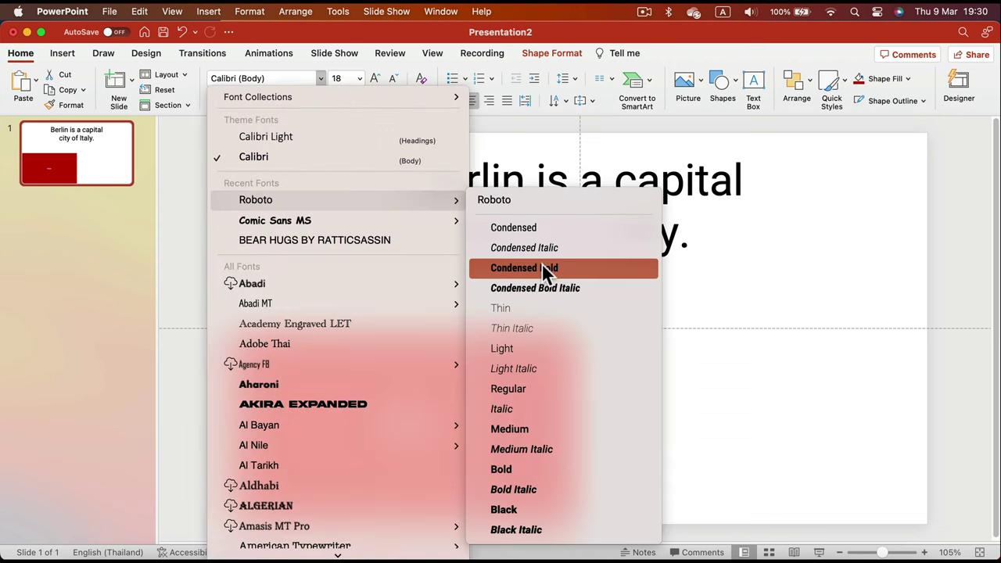
left_click(570, 466)
Enlarge the False label to 88 pt
left_click(375, 80)
left_click(376, 80)
left_click(376, 79)
left_click(376, 79)
left_click(376, 80)
left_click(376, 79)
left_click(376, 80)
left_click(376, 80)
left_click(376, 79)
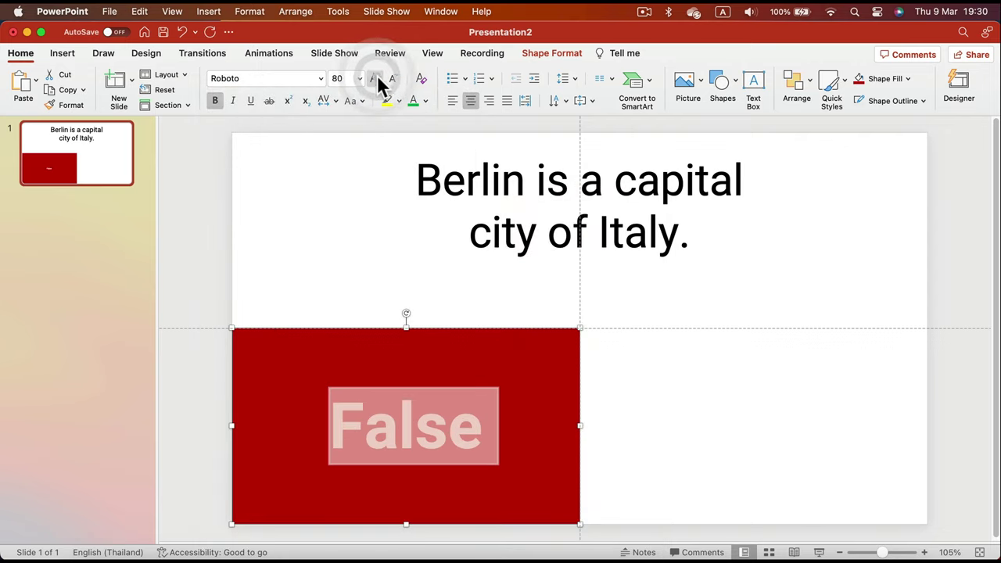
left_click(426, 101)
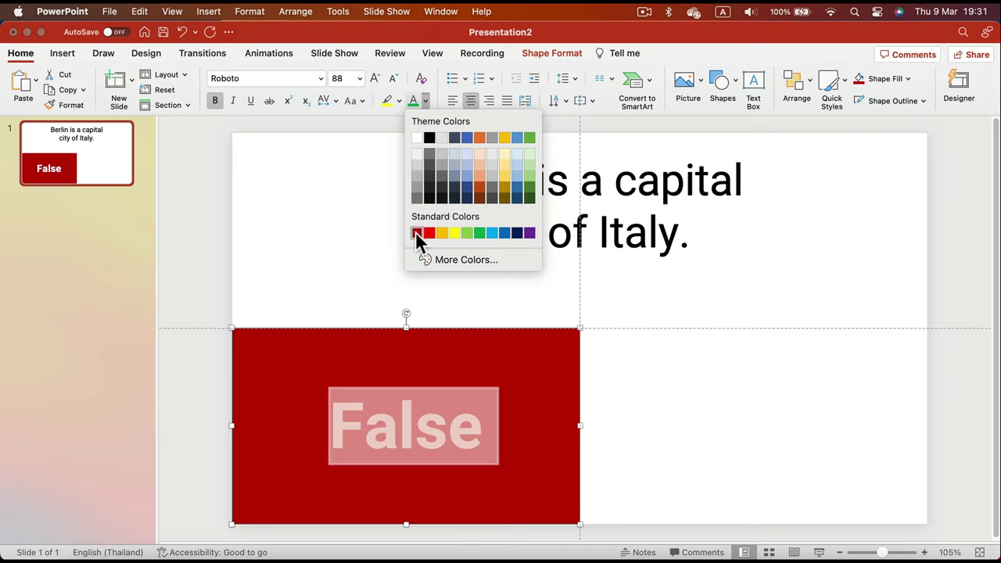
Recolour the False text a darker custom red, then reselect the red box
left_click(416, 232)
left_click(426, 101)
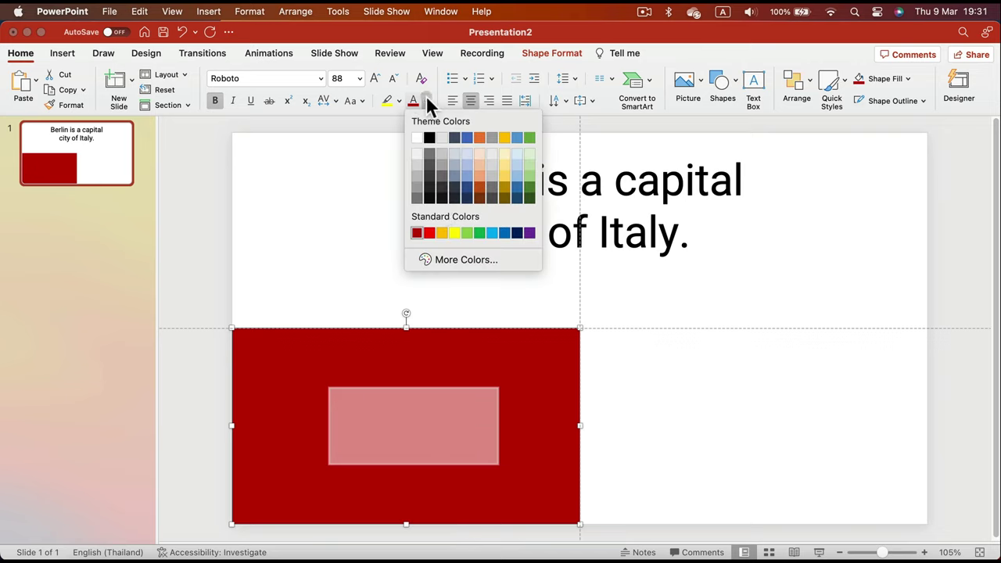
left_click(446, 260)
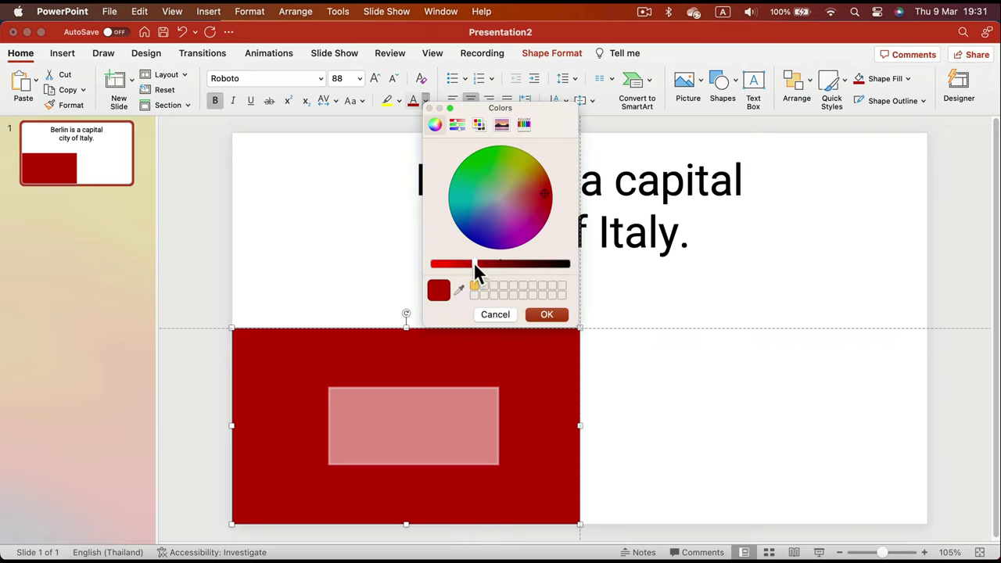
left_click_drag(475, 265, 489, 263)
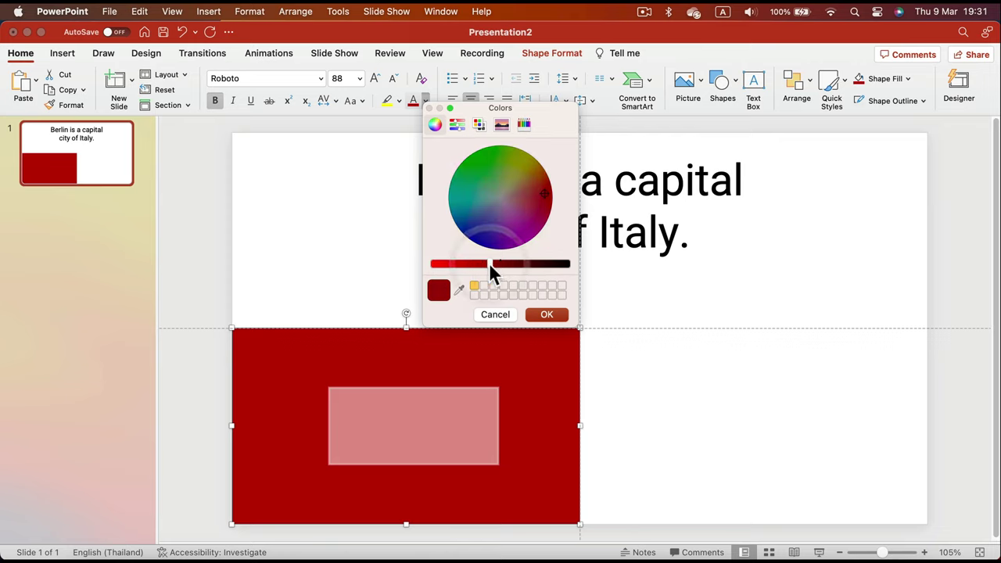
left_click_drag(490, 260, 501, 258)
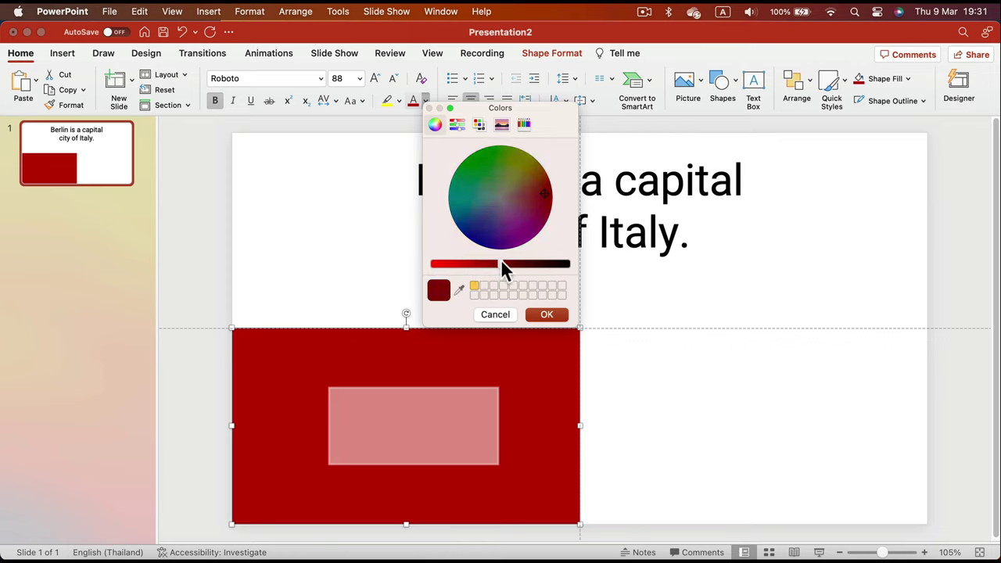
left_click(554, 315)
left_click(447, 423)
left_click(502, 377)
left_click(666, 368)
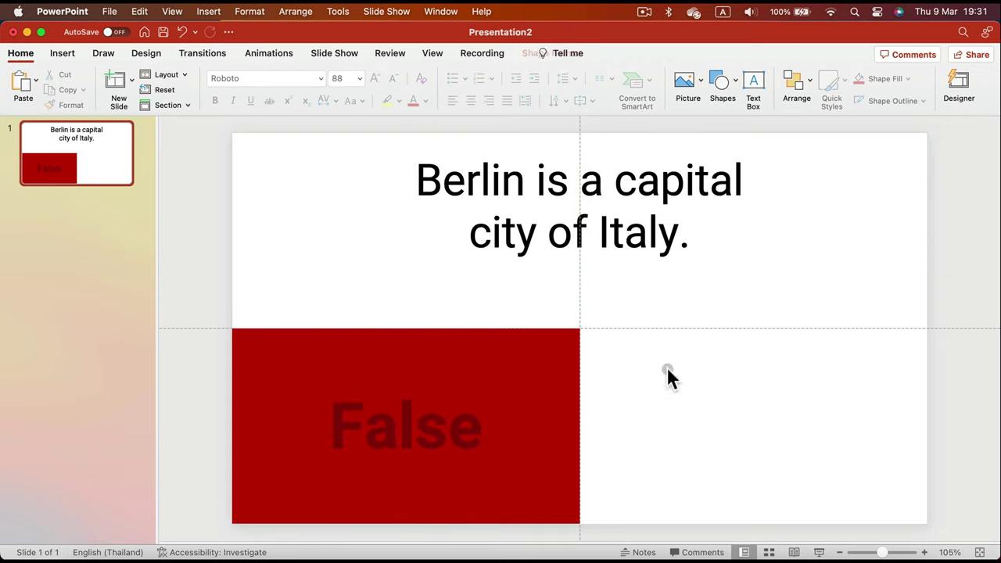
left_click(566, 383)
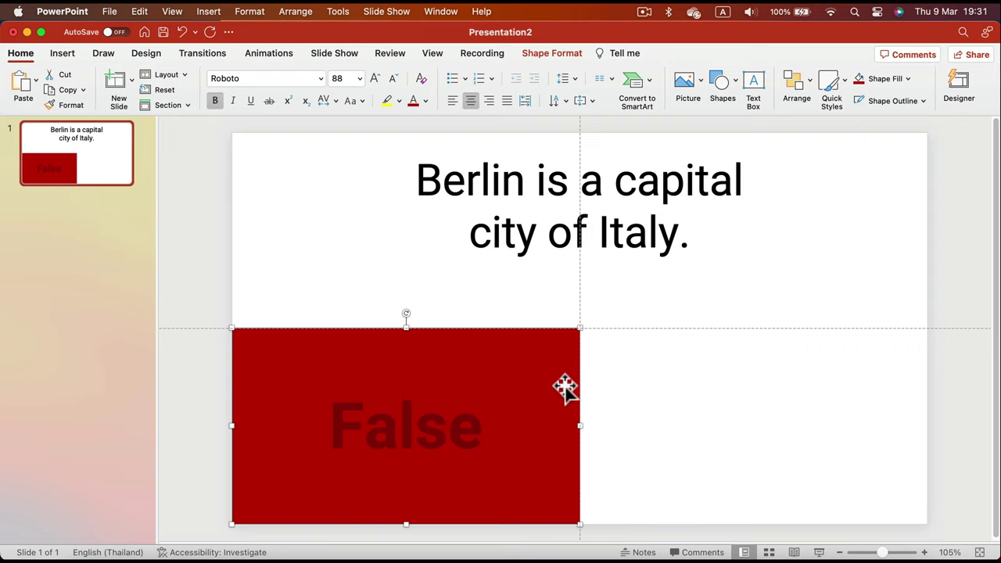
Copy the False box into the bottom-right quarter and relabel the copy True
left_click_drag(564, 386, 849, 394, "alt")
left_click(728, 422)
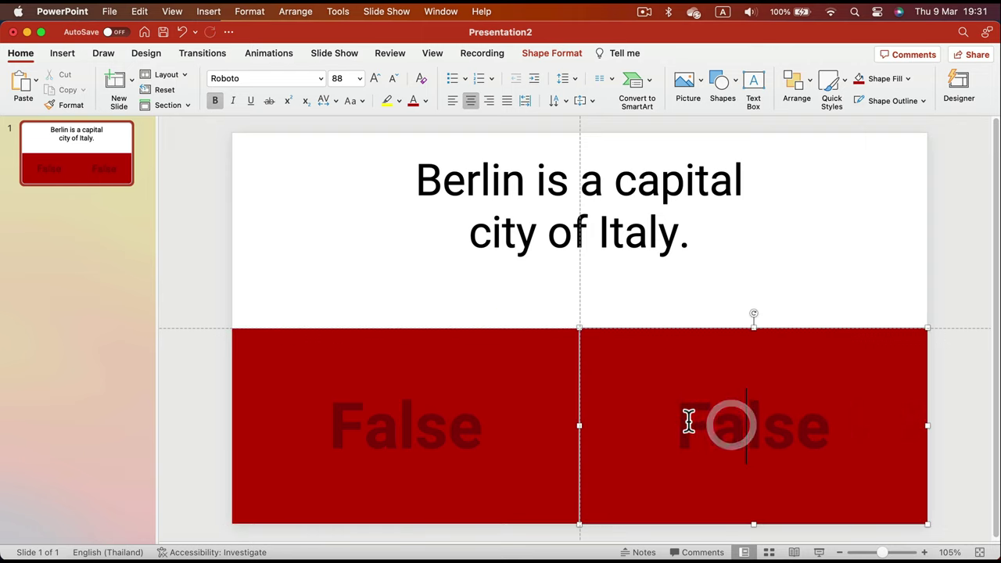
left_click_drag(778, 425, 820, 420)
type("True")
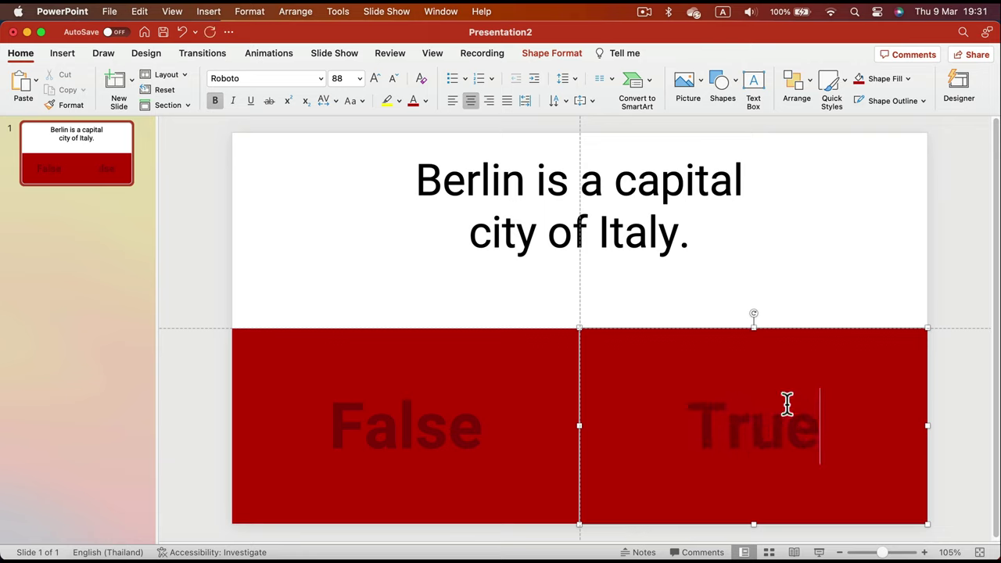
key("Escape")
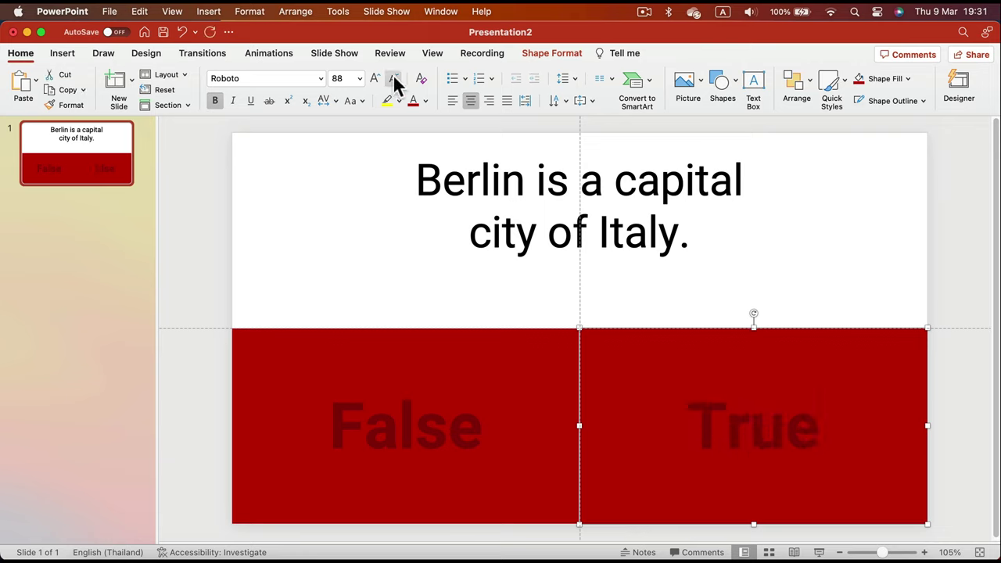
left_click(555, 53)
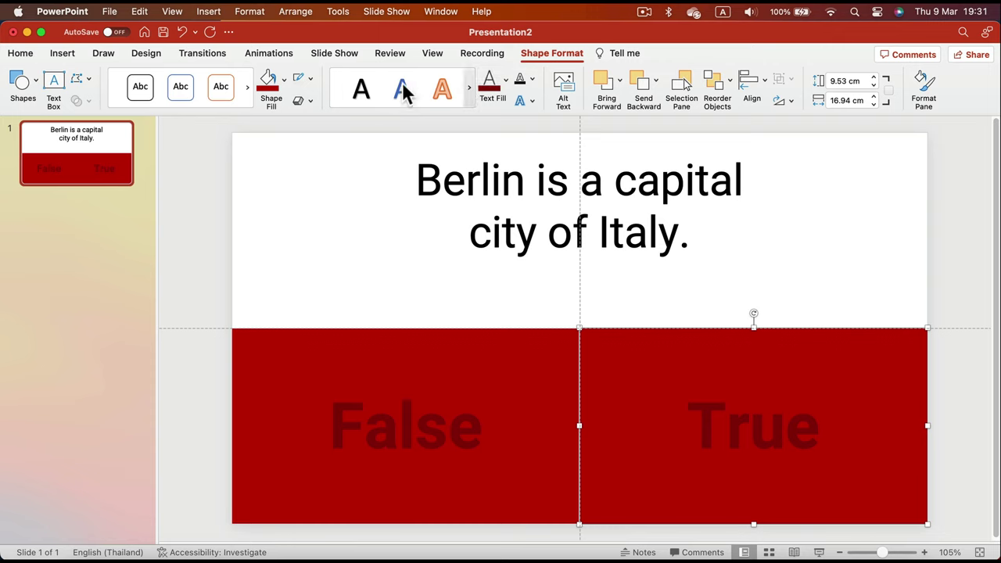
left_click(283, 79)
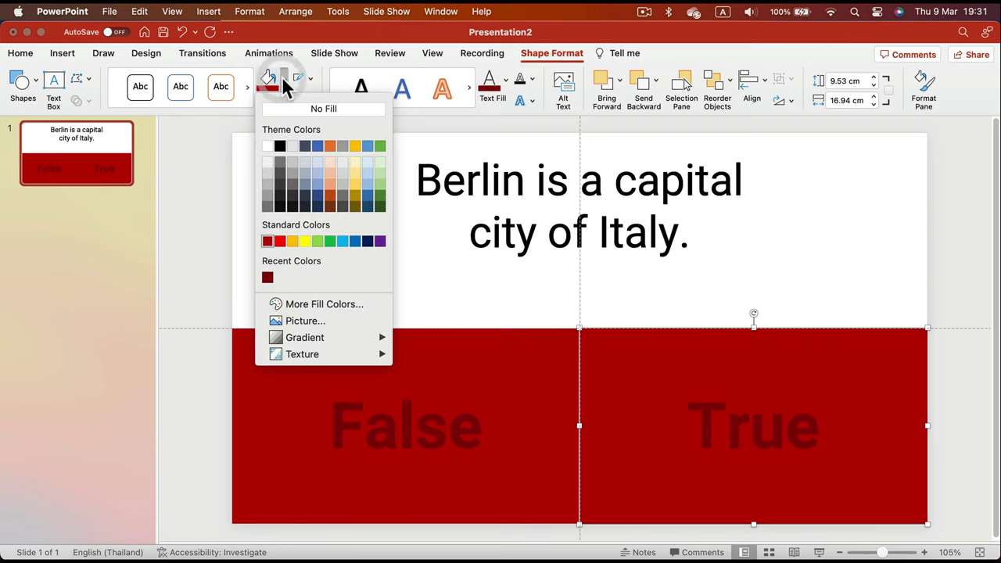
Fill the True box green and give its label a darker custom green
left_click(380, 147)
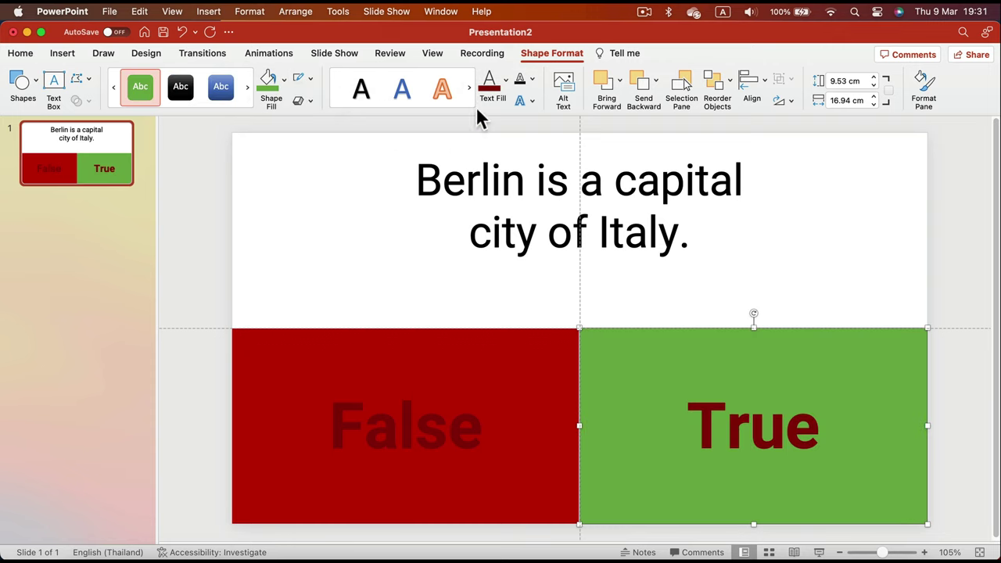
left_click(506, 80)
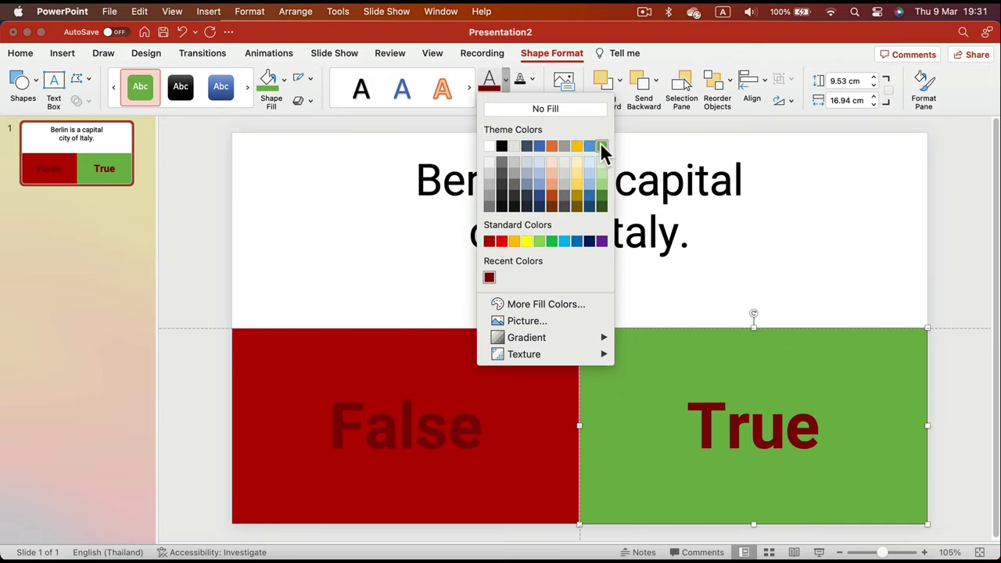
left_click(601, 146)
left_click(506, 80)
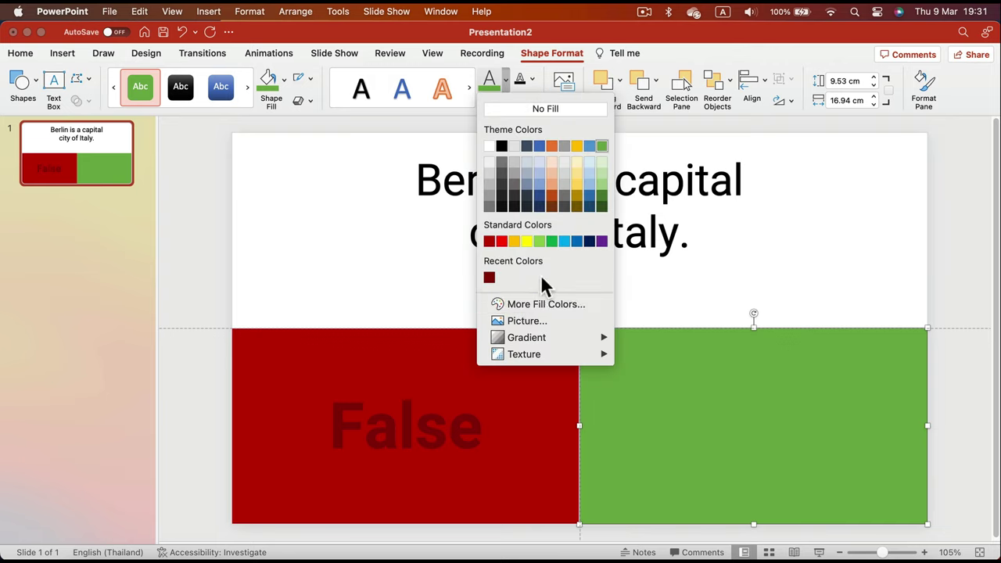
left_click(522, 305)
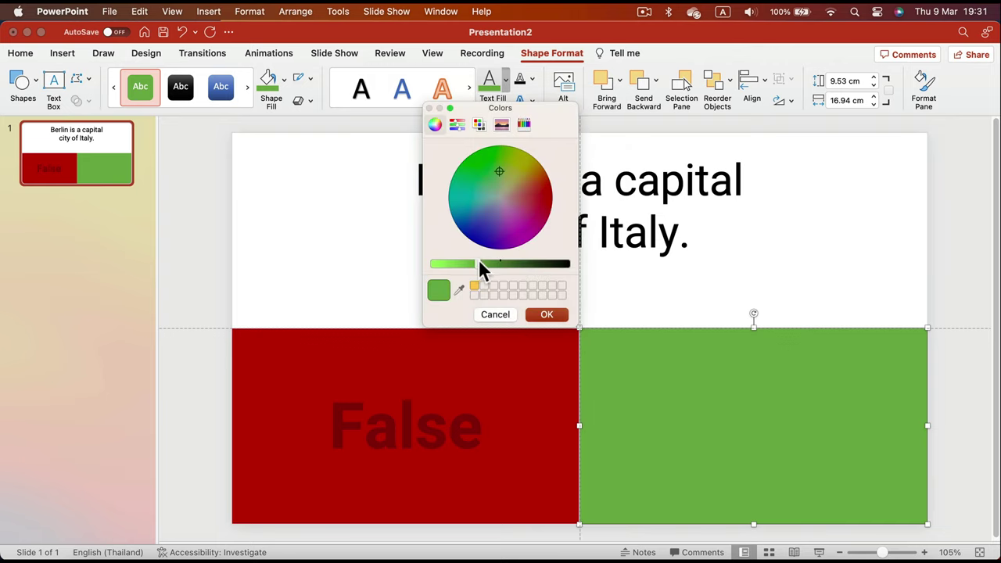
left_click_drag(476, 264, 499, 263)
left_click(547, 315)
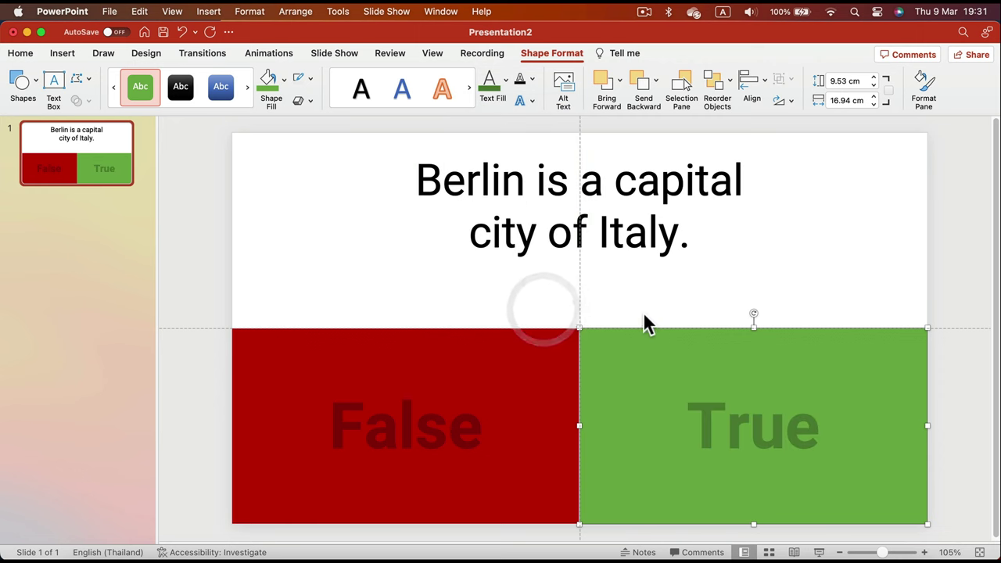
Nudge the Berlin statement slightly lower on the slide
left_click(704, 285)
left_click(657, 157)
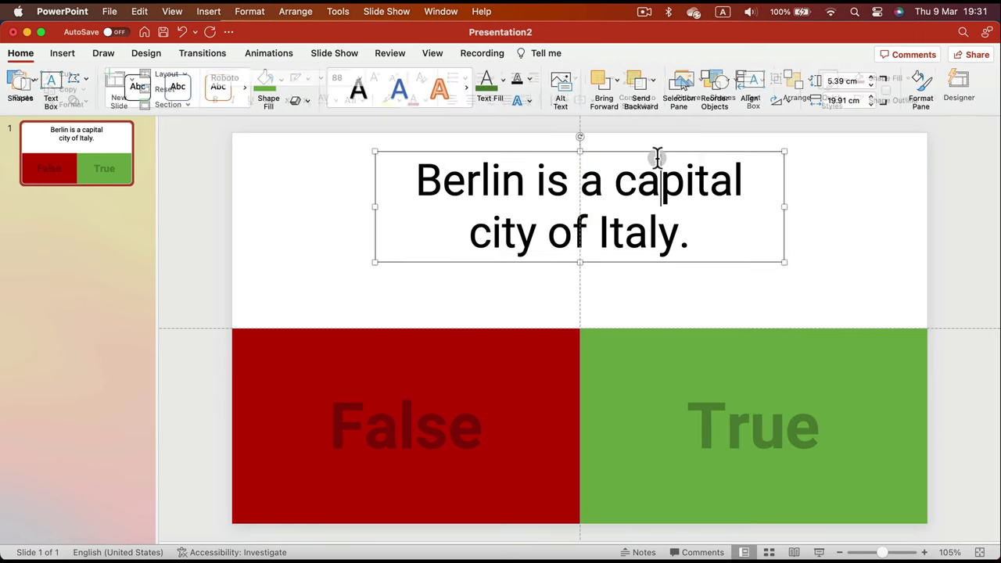
left_click_drag(637, 152, 636, 173)
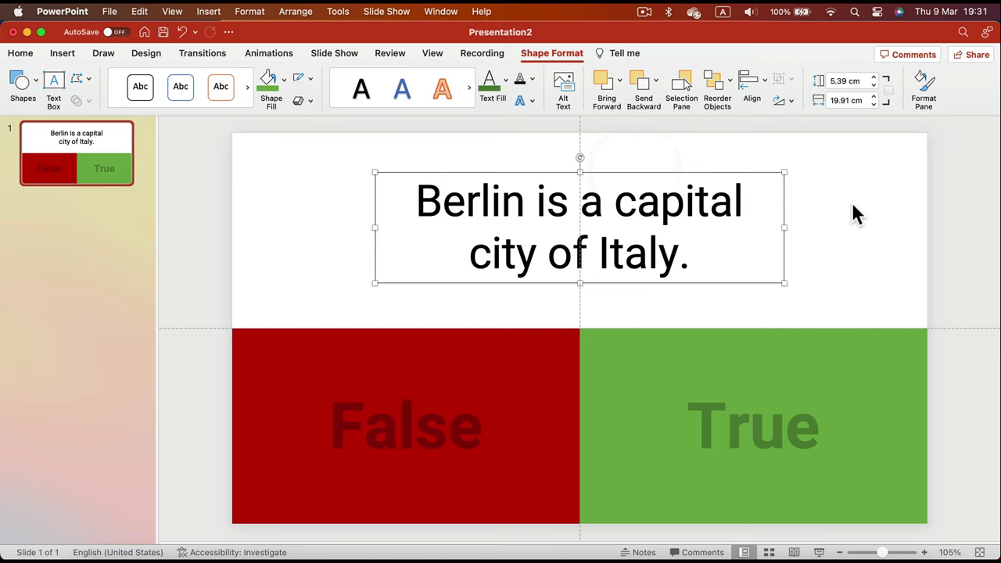
left_click(851, 208)
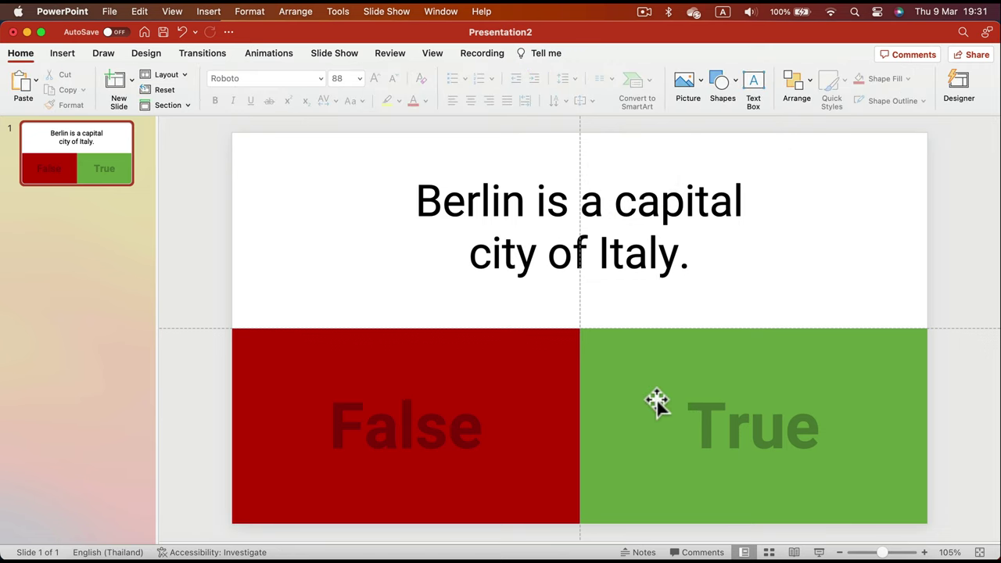
Duplicate slide 1 and delete the True label from slide 2's green box
right_click(73, 149)
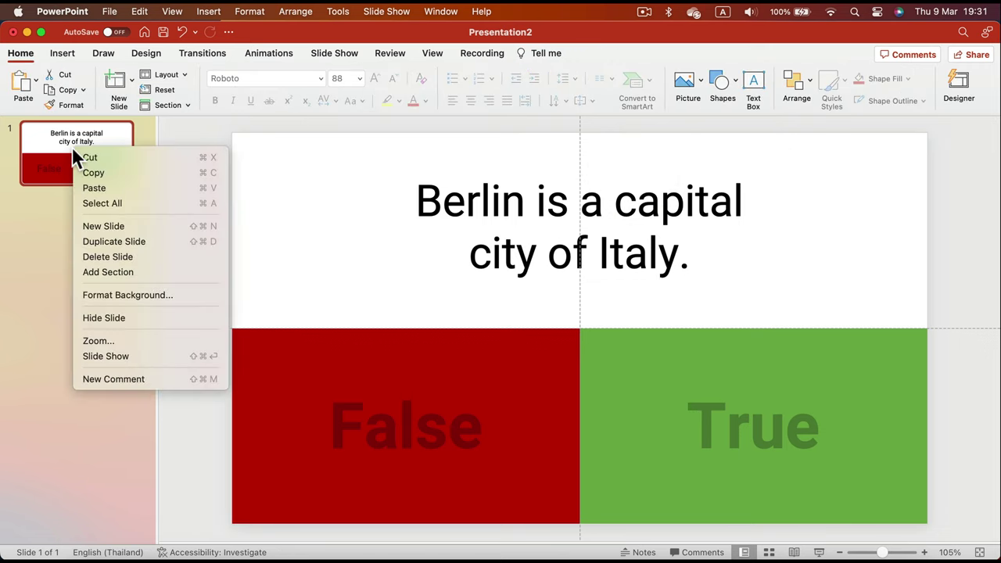
left_click(175, 241)
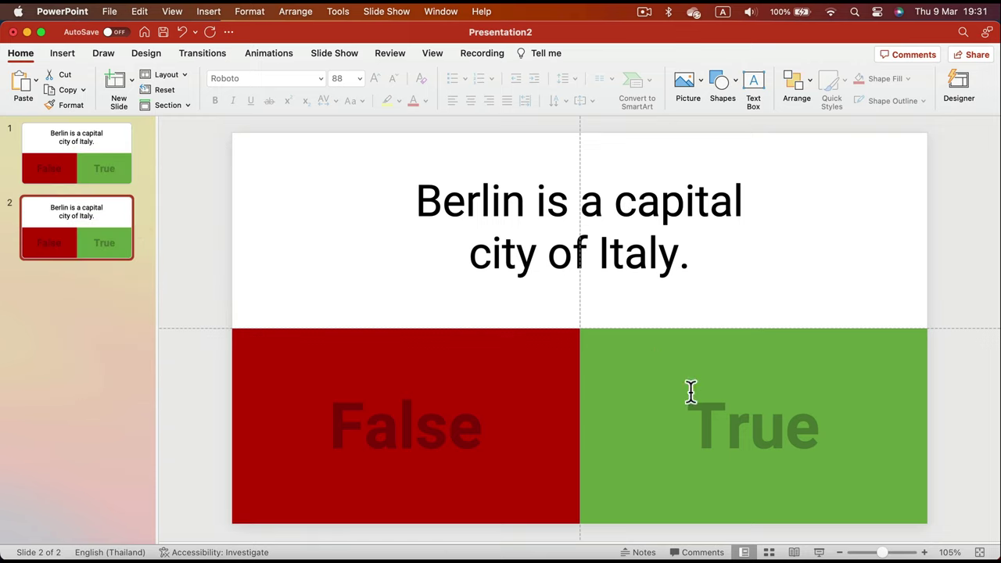
left_click(659, 391)
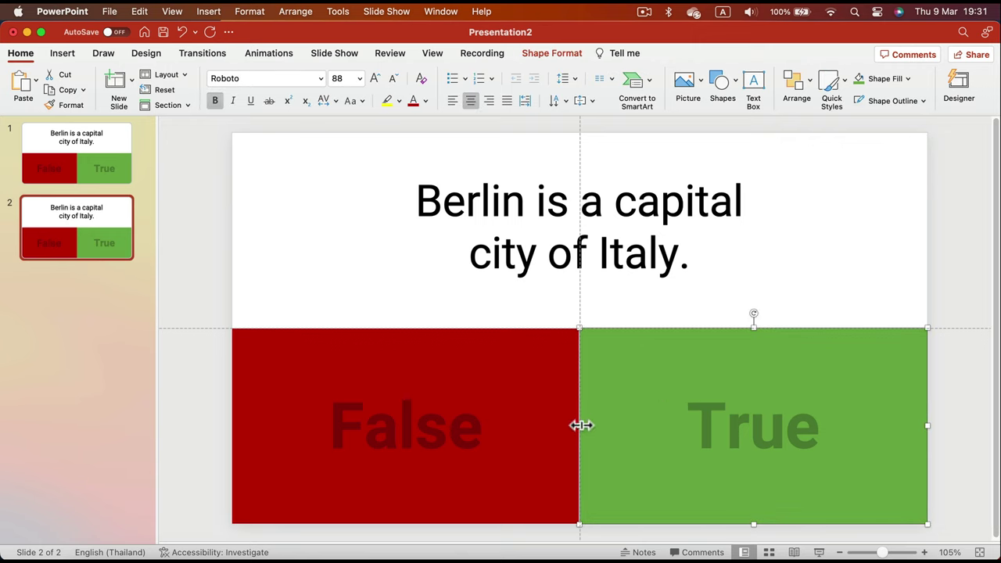
left_click_drag(578, 425, 616, 422)
double_click(768, 431)
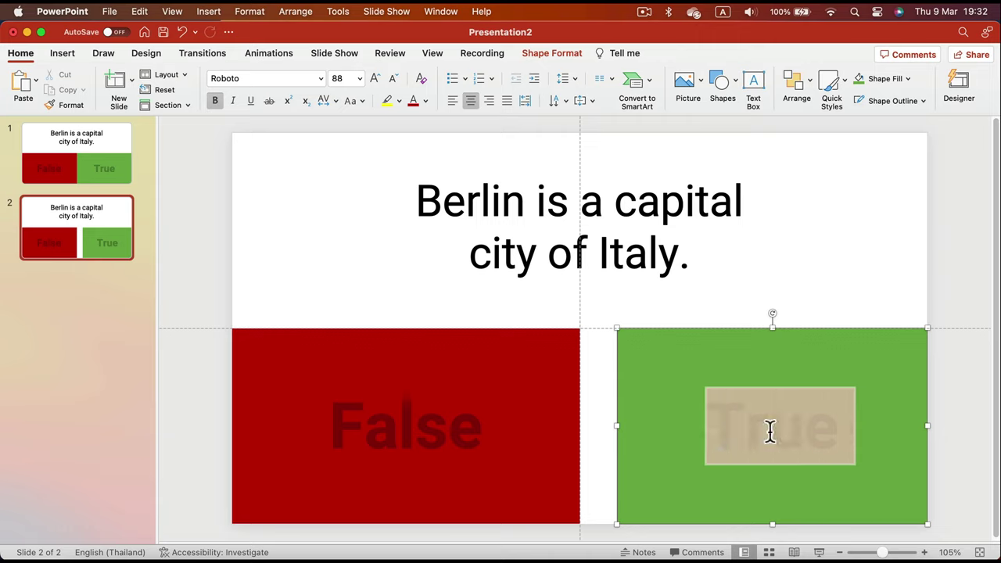
key("BackSpace")
Shrink the green box to a thin right-edge strip and widen the red False box
left_click_drag(618, 425, 888, 438)
left_click(525, 362)
left_click_drag(583, 425, 888, 426)
left_click(816, 260)
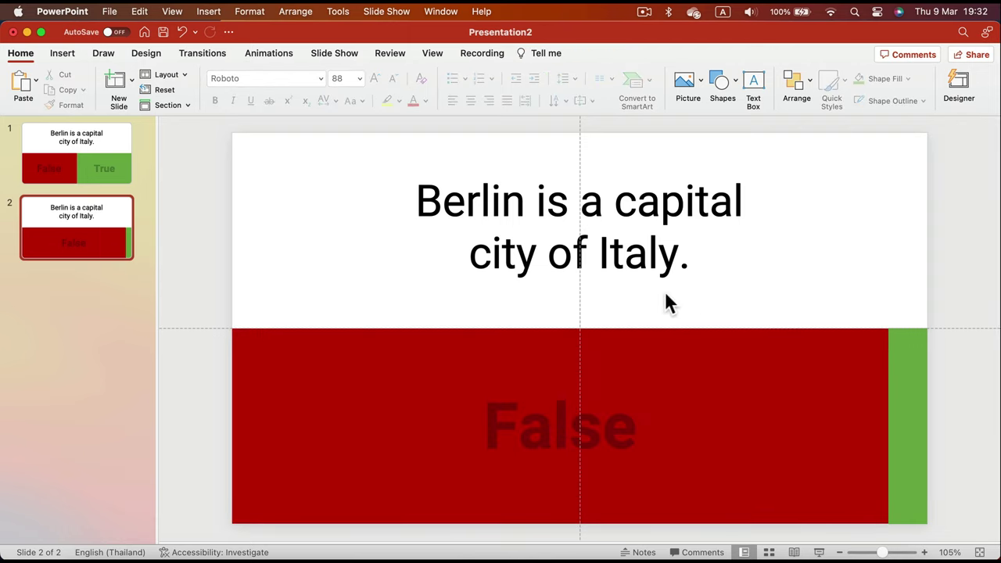
left_click(76, 134)
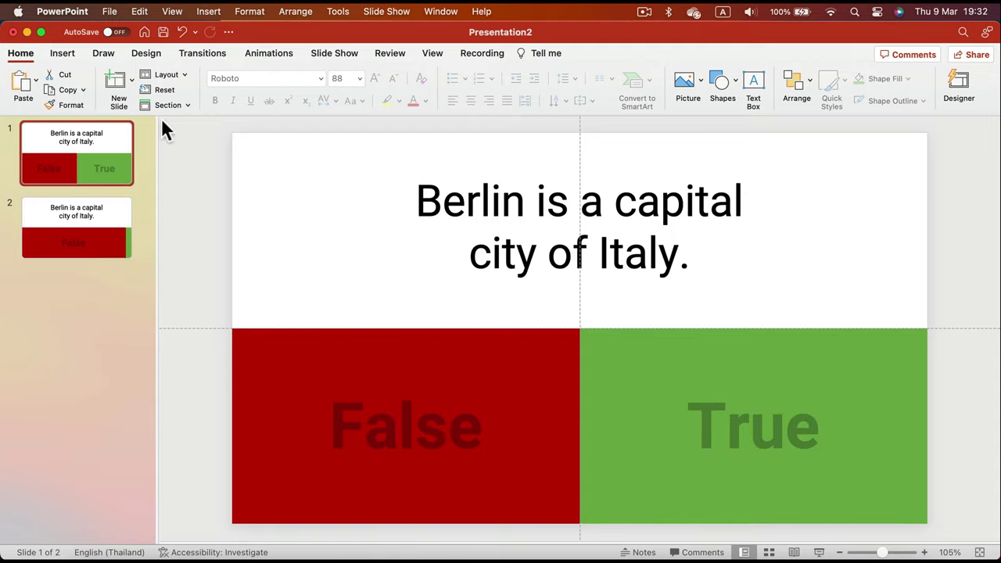
Duplicate slide 1 with Cmd+D and move the copy to third place
left_click(75, 222)
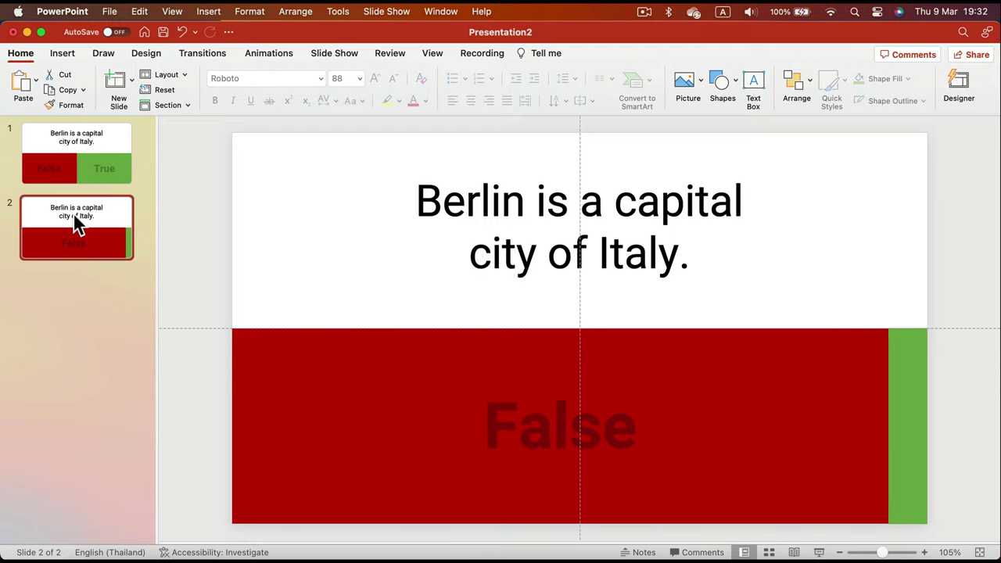
left_click(67, 168)
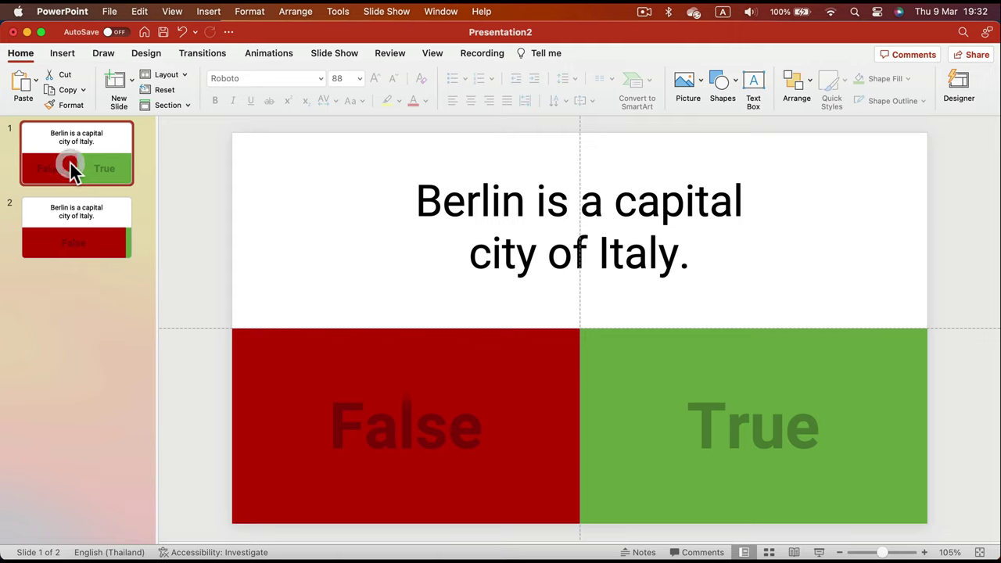
left_click(69, 226, "shift")
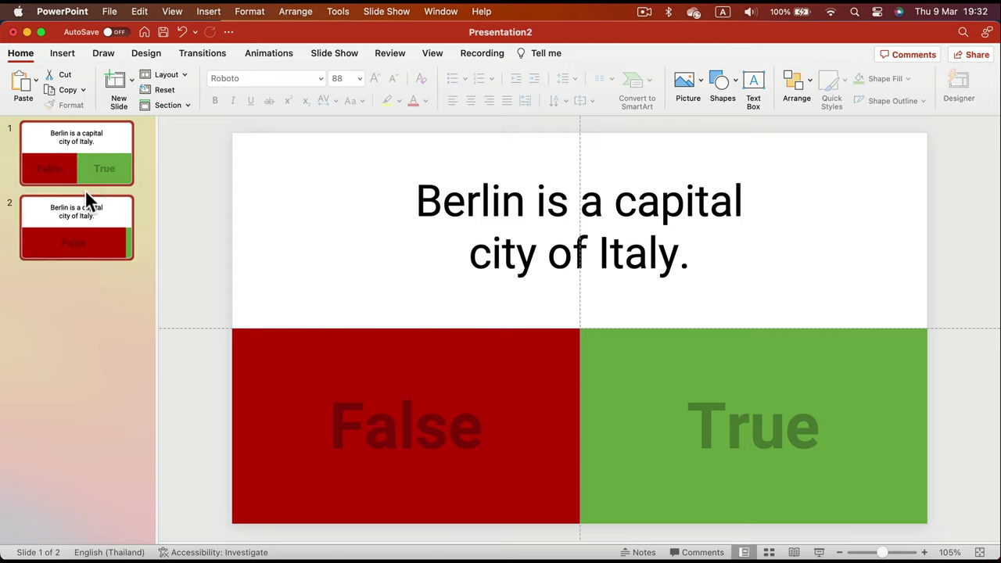
left_click(83, 157)
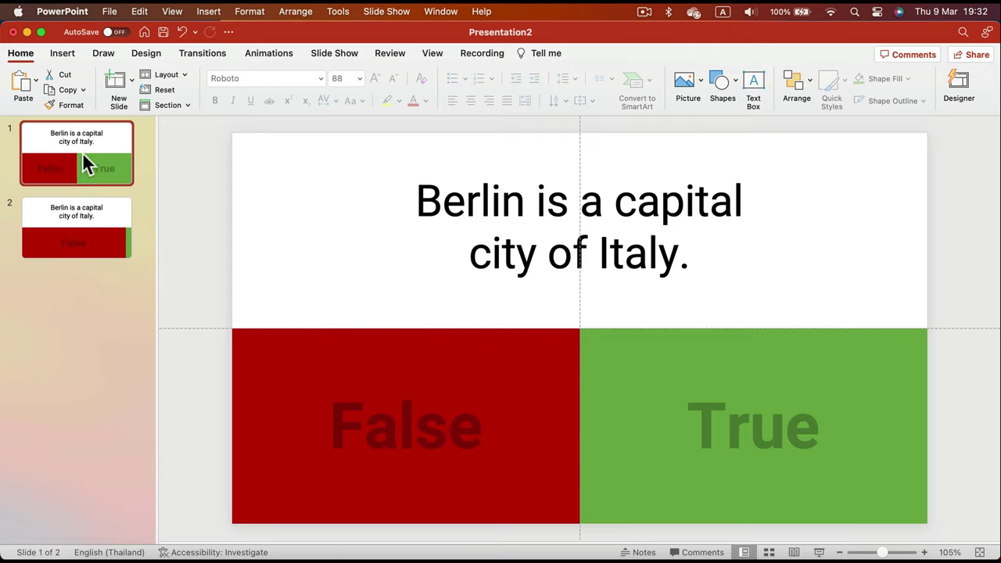
key("super+d")
left_click_drag(86, 217, 81, 292)
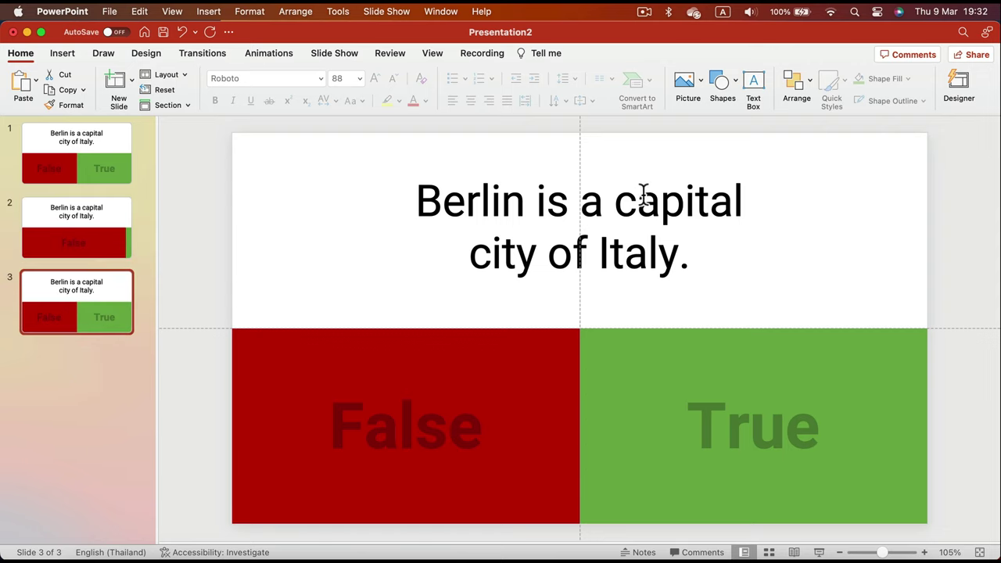
Replace Italy with Germany in slide 3's statement
left_click_drag(603, 257, 676, 252)
type("Germany")
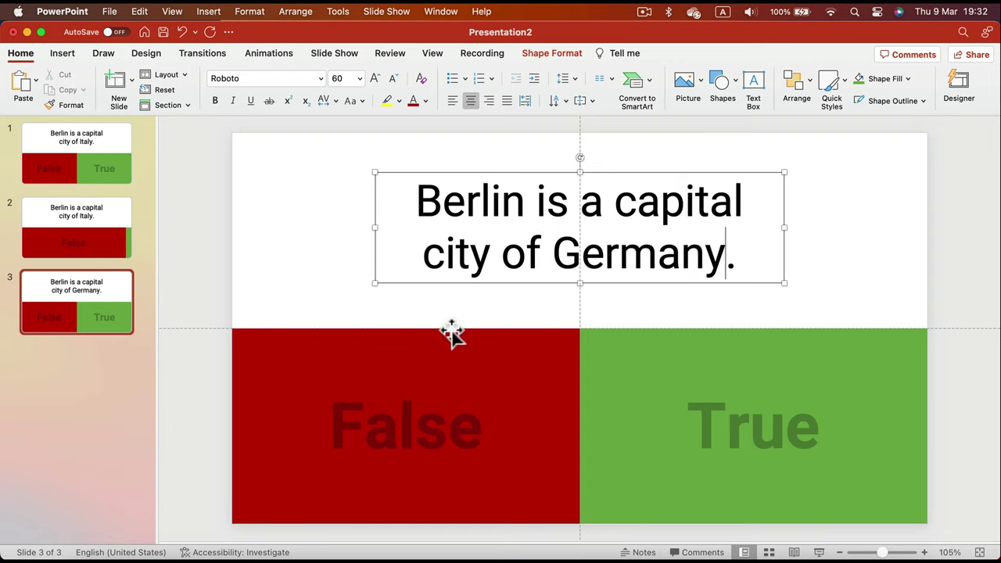
left_click(93, 301)
Duplicate slide 3 to create a fourth slide with the Germany statement
right_click(92, 299)
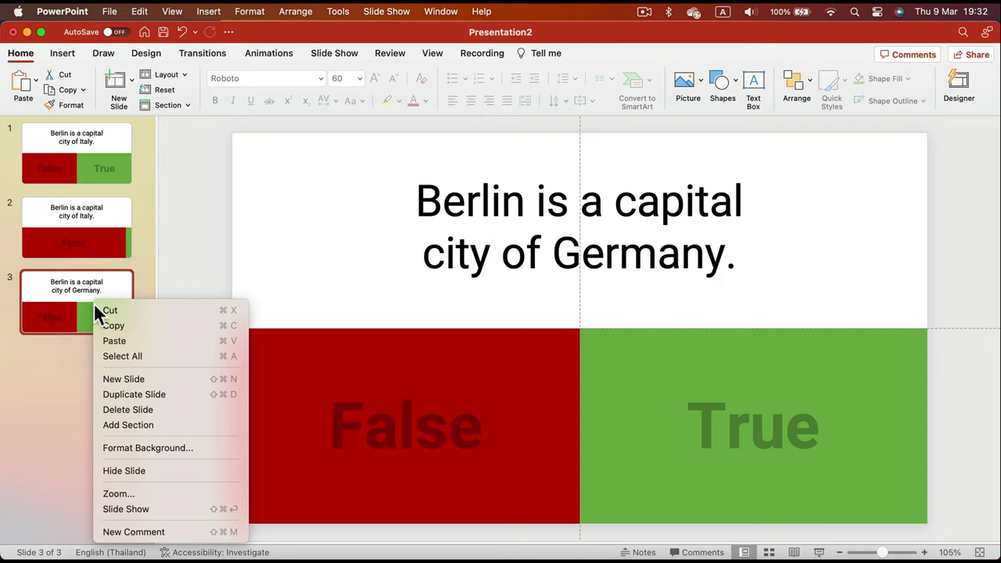
left_click(161, 389)
left_click(100, 387)
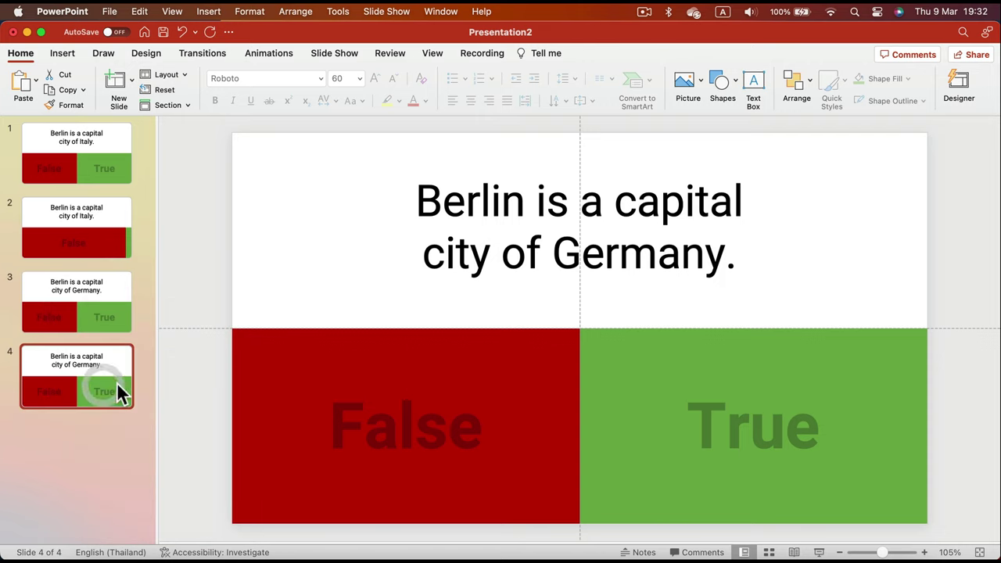
Delete 'False' and shrink the red box to a thin left strip, widening green True to meet it
left_click(379, 372)
left_click_drag(472, 434, 335, 430)
key("BackSpace")
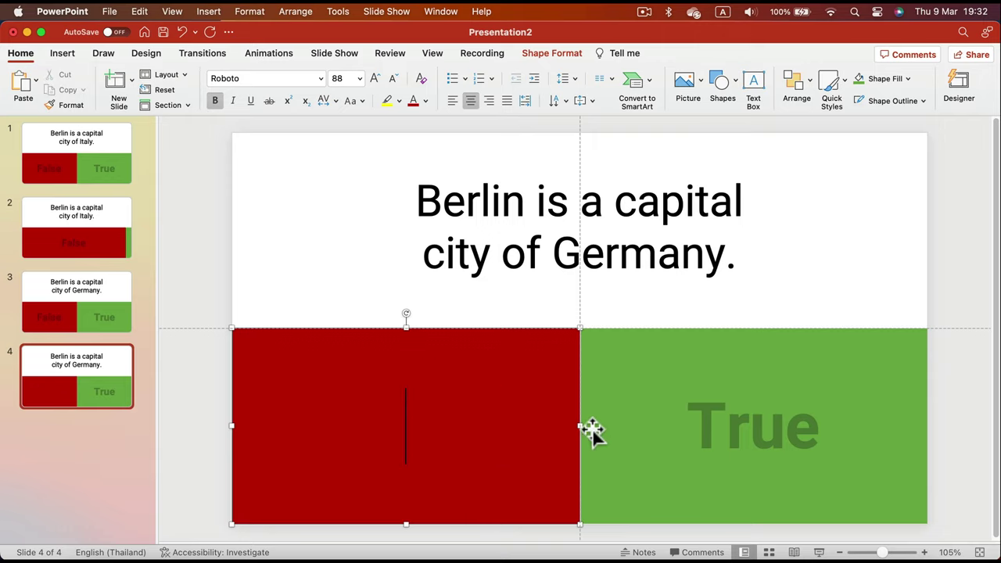
left_click_drag(581, 424, 275, 431)
left_click(633, 408)
left_click_drag(581, 425, 277, 423)
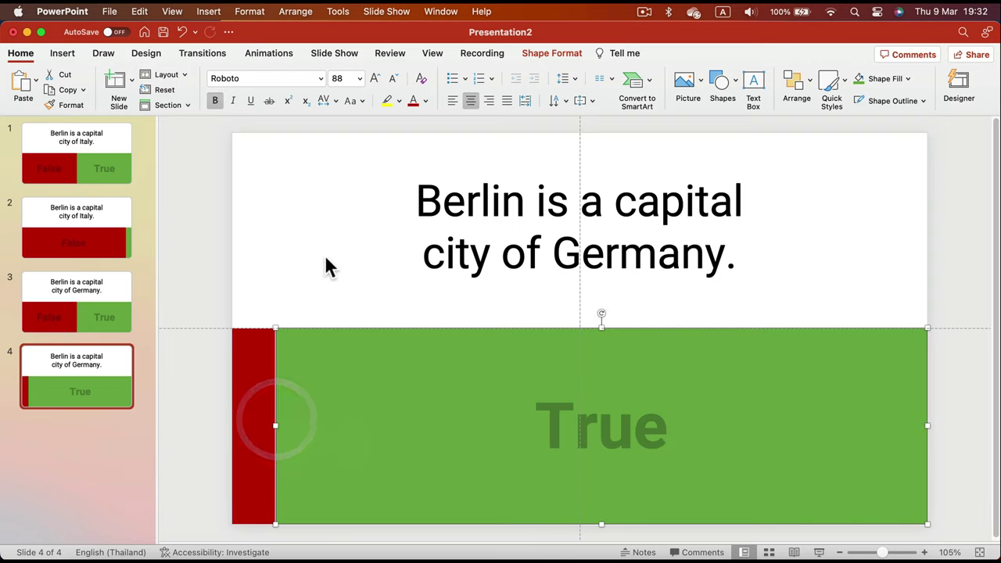
left_click(325, 259)
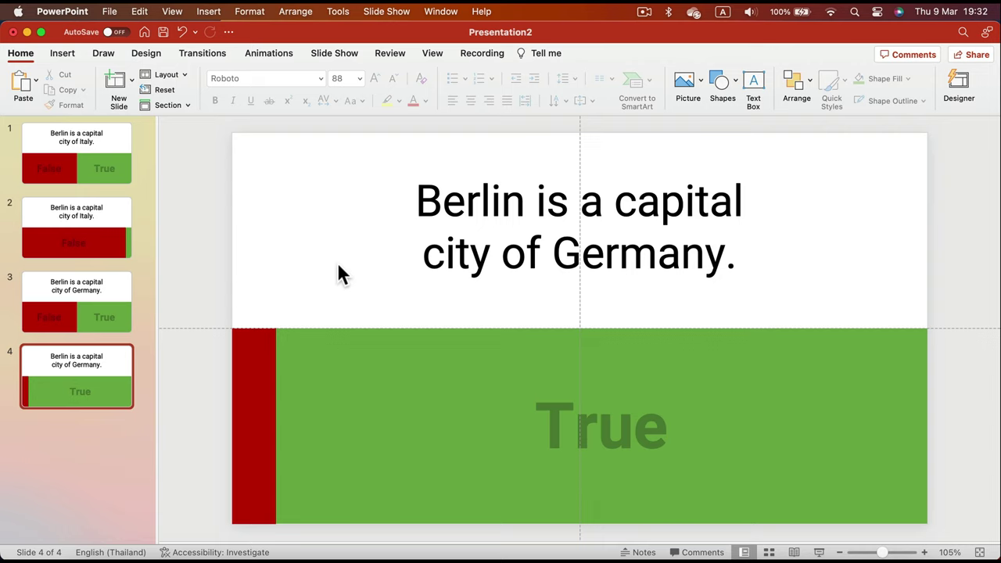
left_click(47, 146)
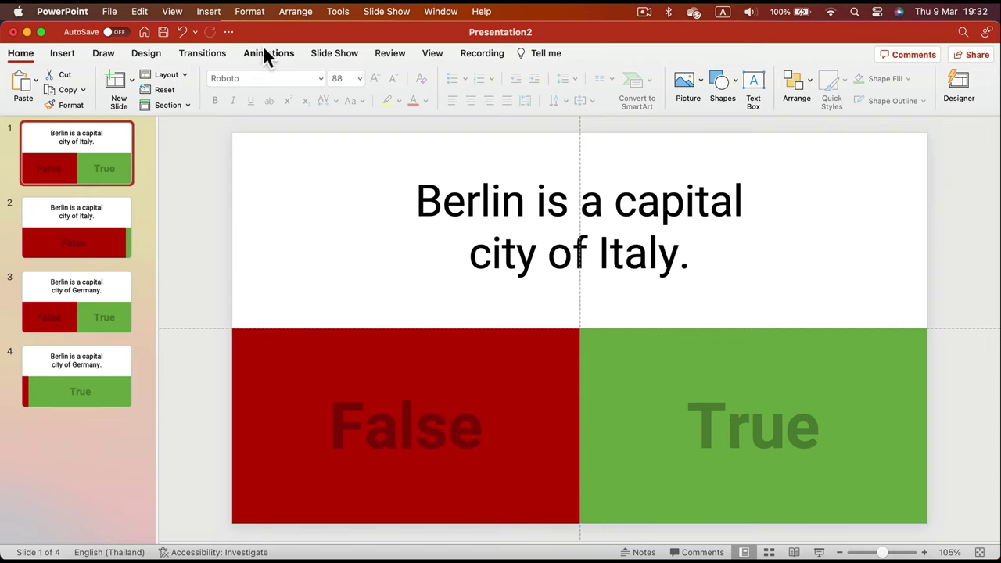
Select all four slides and apply the Morph transition to them
left_click(75, 376, "shift")
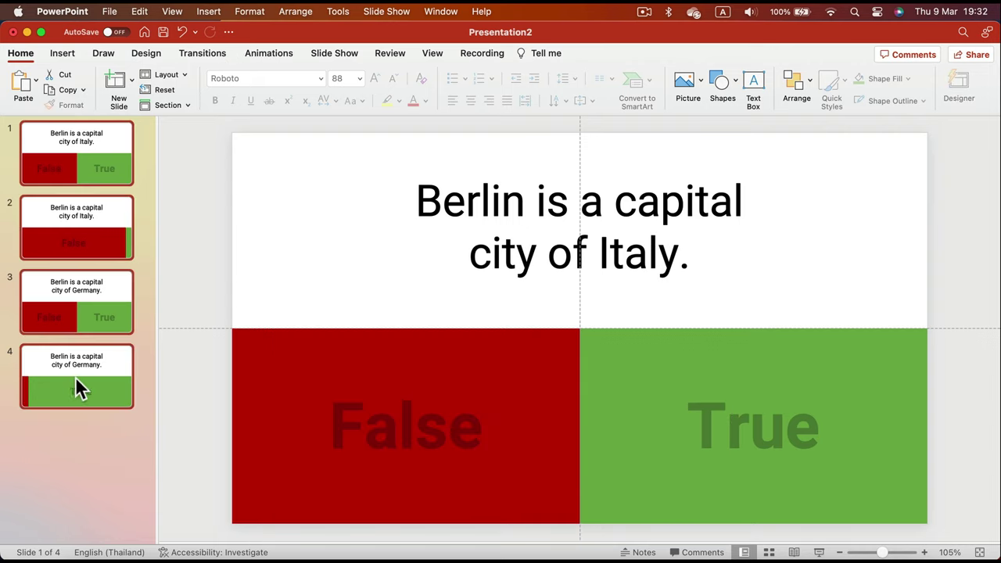
left_click(221, 51)
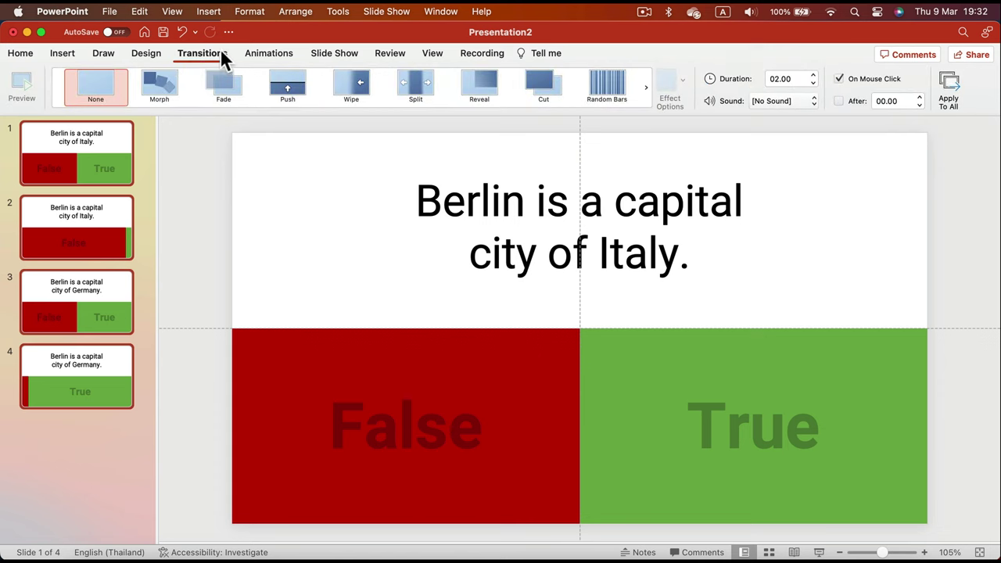
left_click(178, 79)
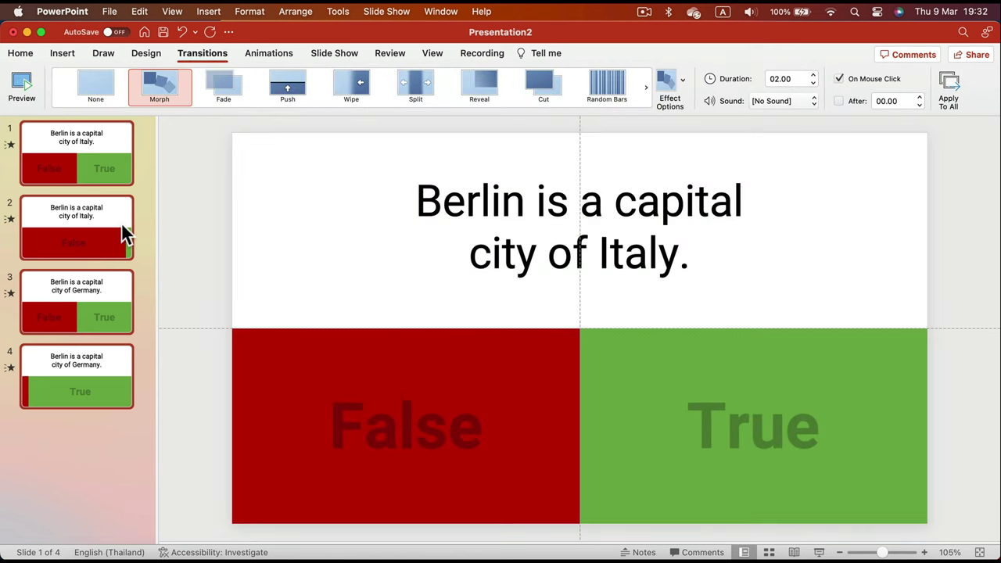
Start the slide show from the first slide
left_click(110, 168)
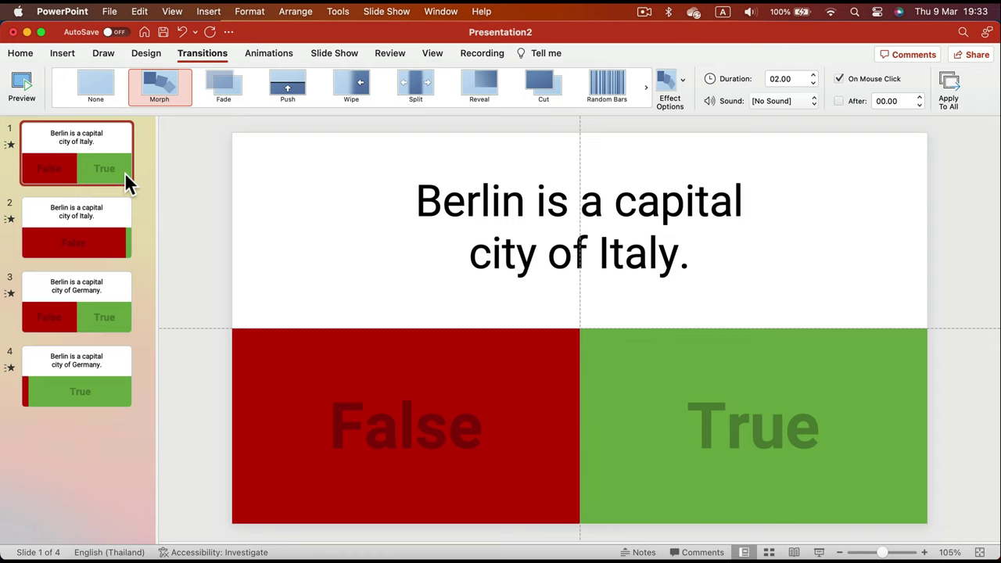
left_click(314, 51)
left_click(25, 86)
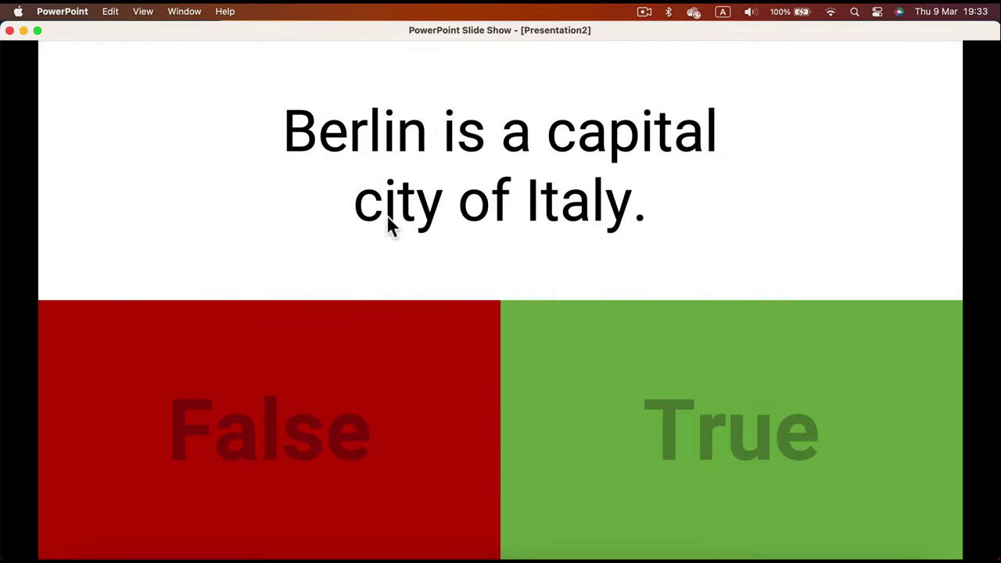
Click through the Italy-False and Germany-True reveals to the end screen, then exit the show
left_click(512, 243)
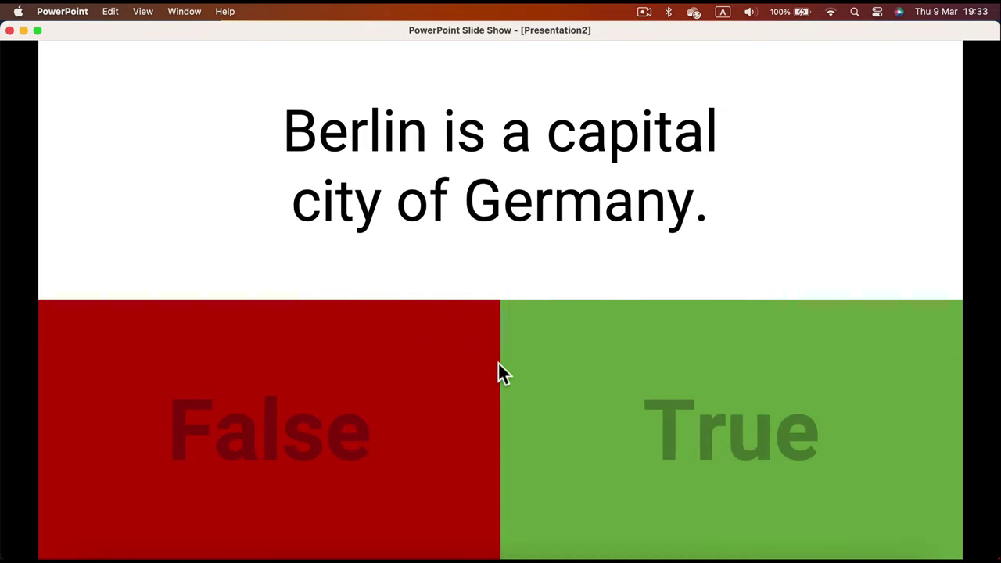
left_click(496, 247)
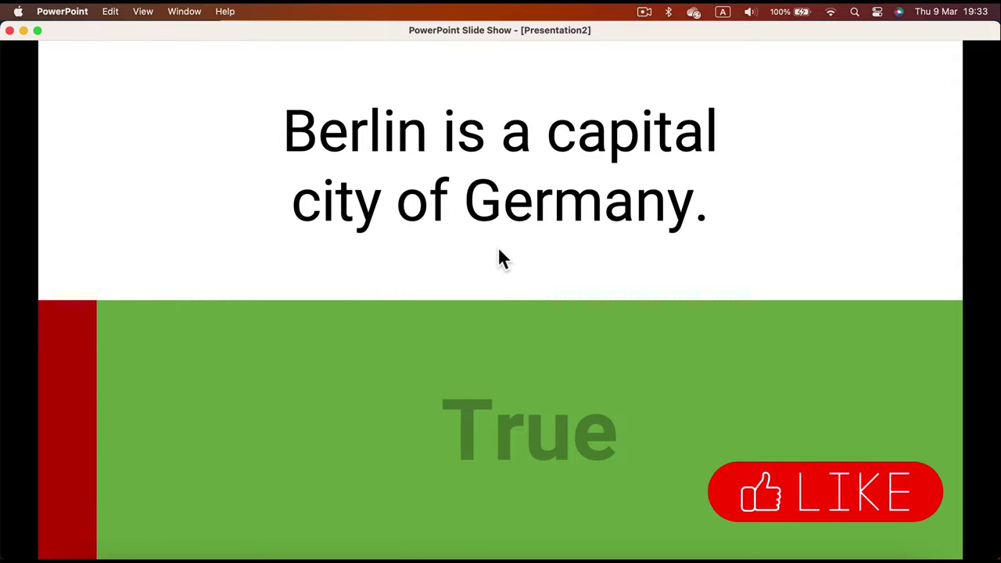
left_click(499, 247)
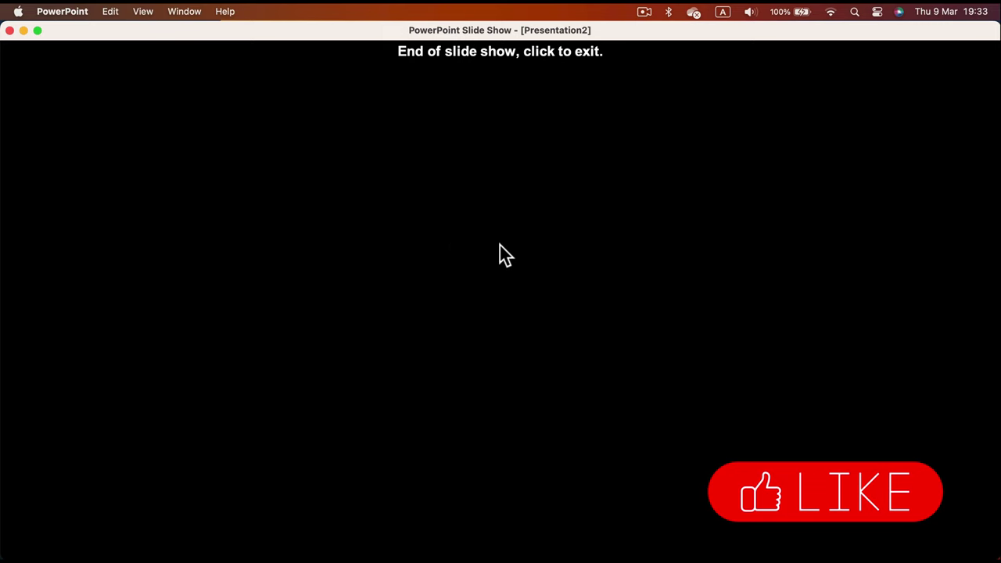
left_click(500, 246)
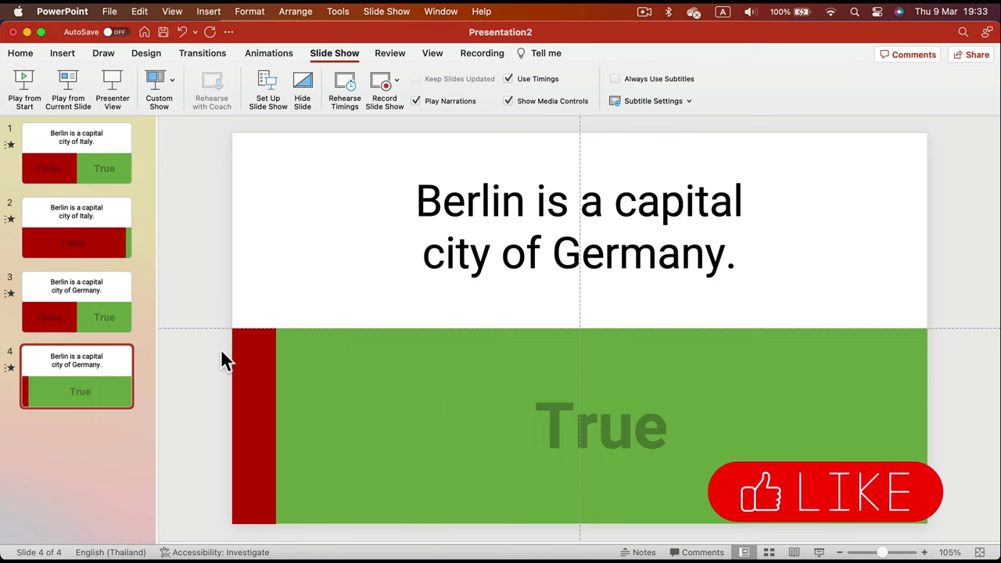
On slide 2, shrink the red False box back to half width and delete the thin green bar
left_click(90, 233)
left_click(909, 380)
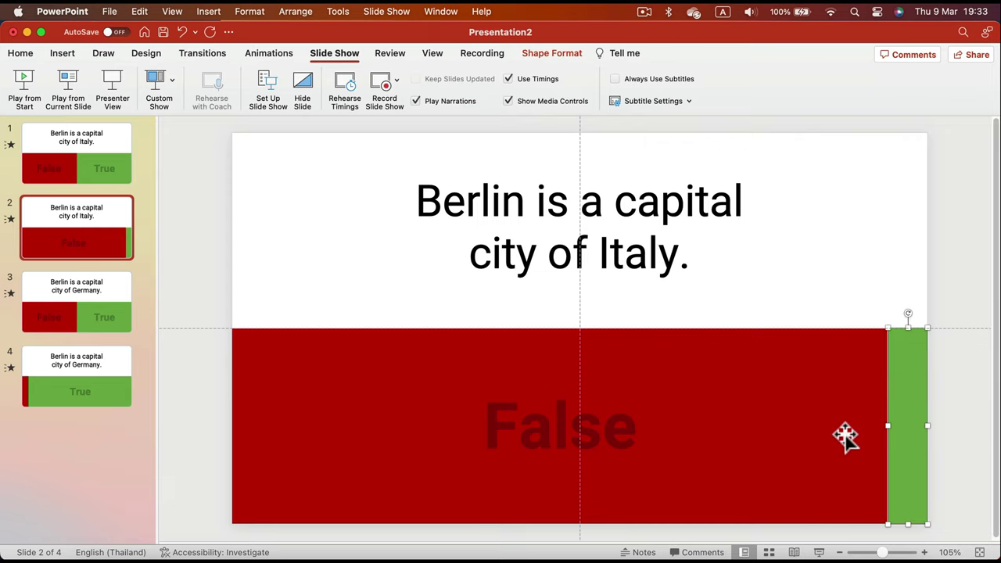
left_click(768, 416)
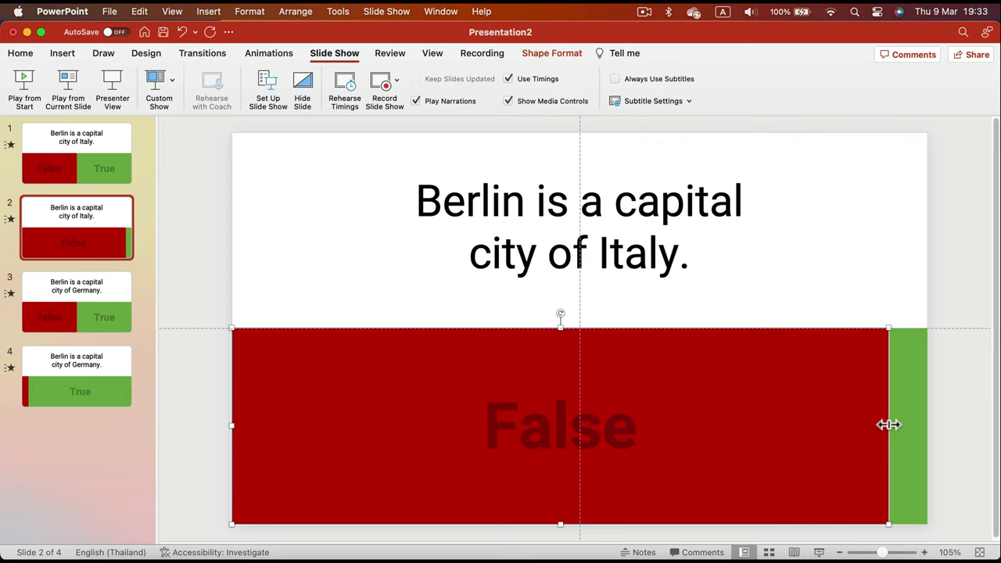
left_click_drag(864, 423, 581, 404)
left_click(905, 391)
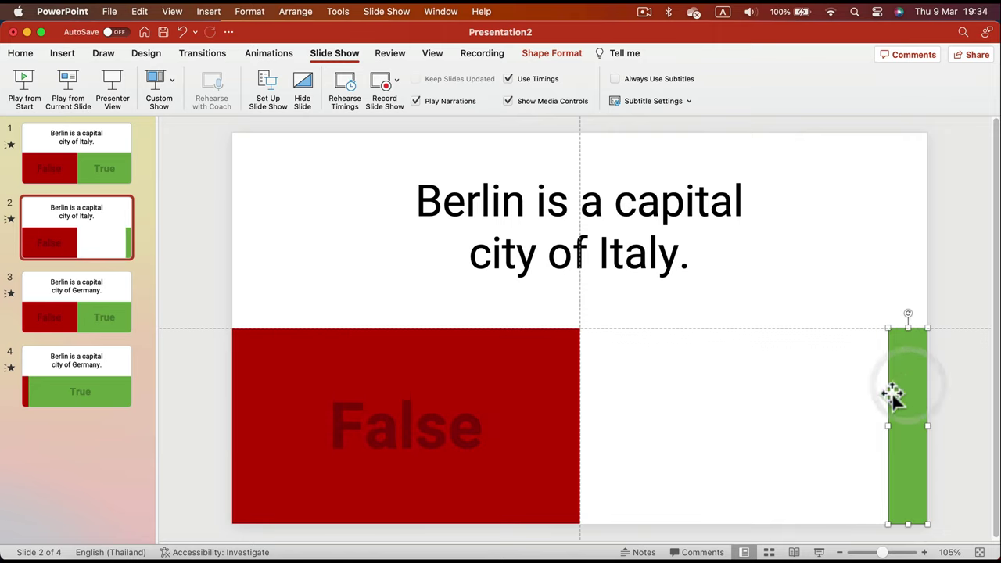
key("Delete")
Copy slide 1's green True box and paste it onto slide 2
left_click(128, 173)
left_click(677, 391)
key("super+c")
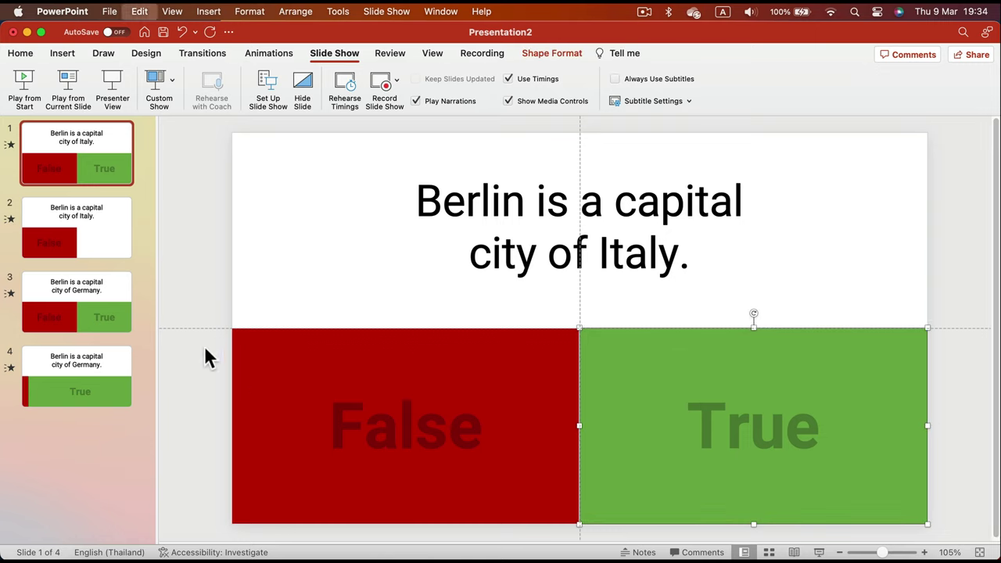
left_click(102, 239)
key("super+v")
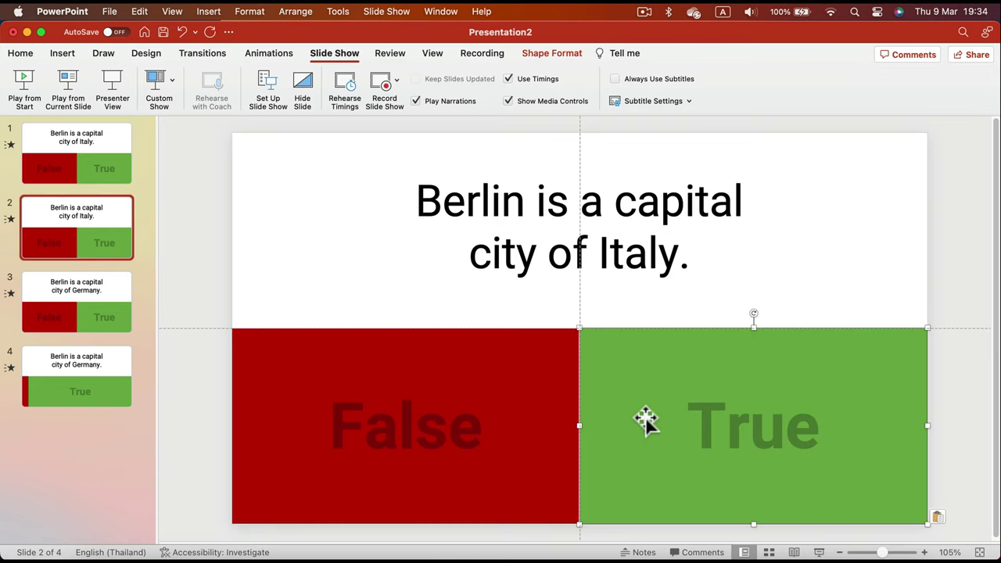
Send the pasted True box to the back and stretch the red False box across the bottom
right_click(632, 391)
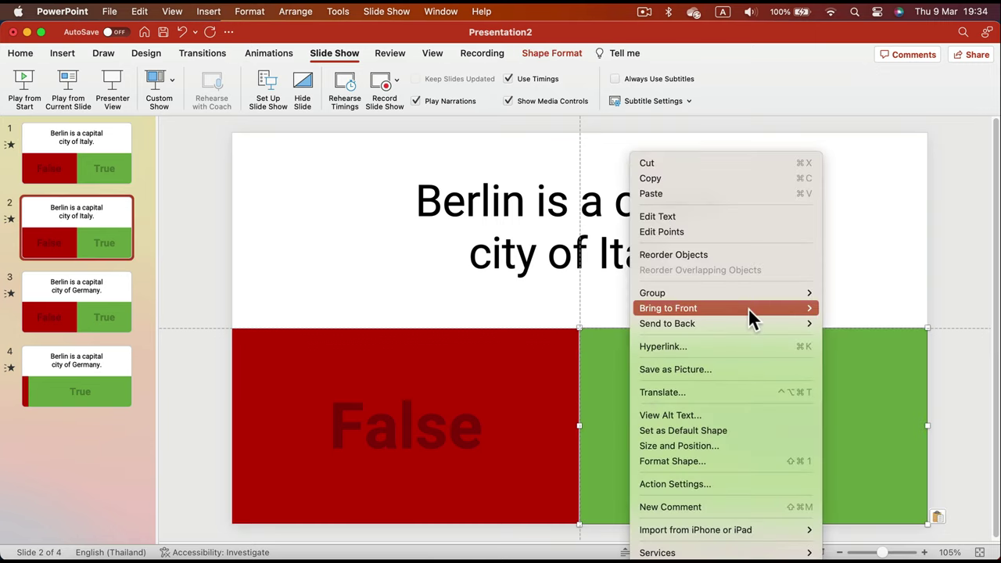
mouse_move(748, 321)
left_click(883, 325)
left_click(529, 391)
left_click_drag(577, 426, 926, 426)
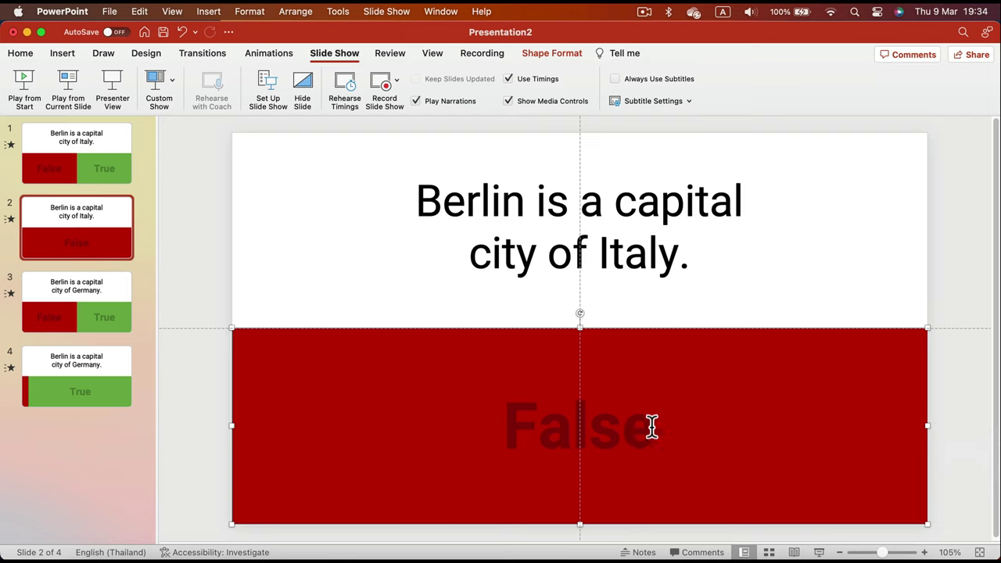
On slide 4, delete the narrow red strip and shrink the green True box to the right half
left_click(74, 383)
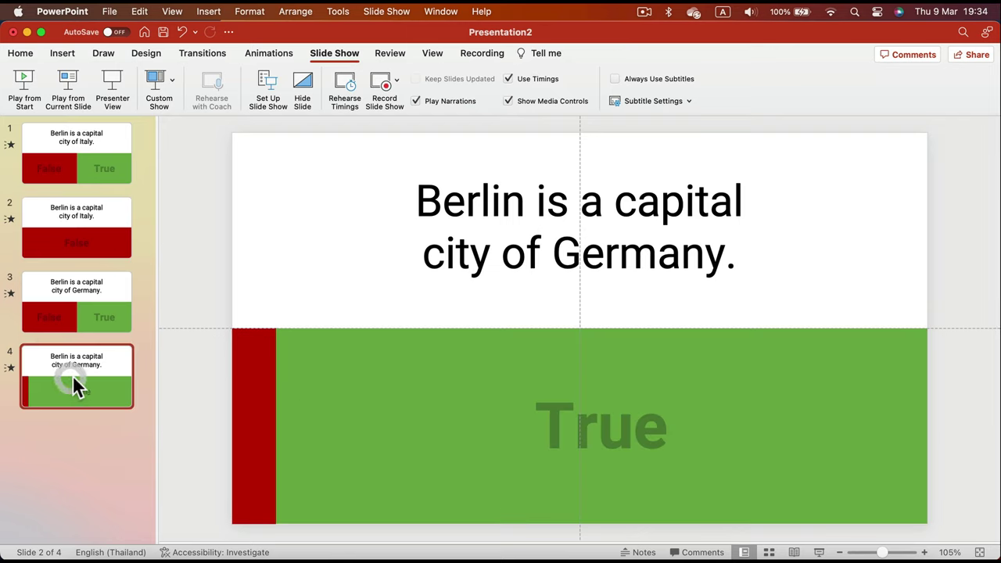
left_click(250, 400)
key("Delete")
left_click(454, 445)
left_click_drag(275, 426, 576, 424)
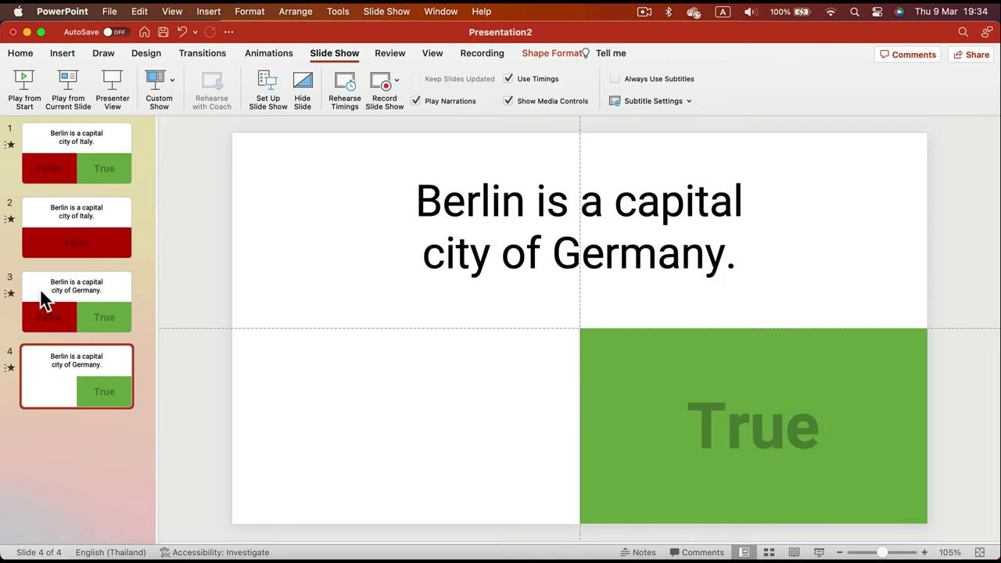
Copy slide 3's red False box and paste it onto slide 4
left_click(44, 297)
left_click(378, 432)
left_click(280, 368)
key("super+c")
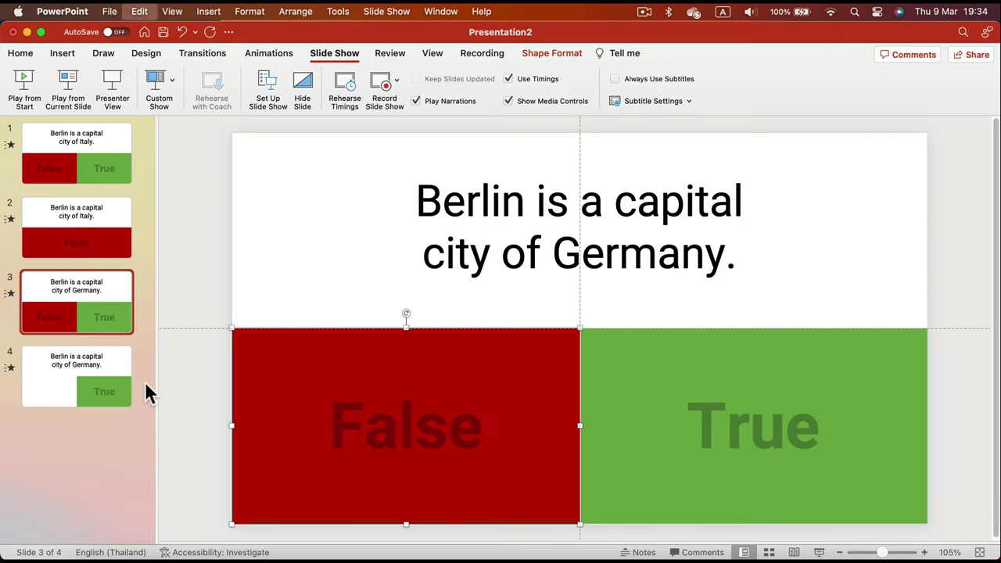
left_click(120, 384)
key("super+v")
Send the pasted False box to the back and stretch the green True box to full width
left_click(620, 414)
left_click(515, 402)
right_click(515, 401)
mouse_move(598, 322)
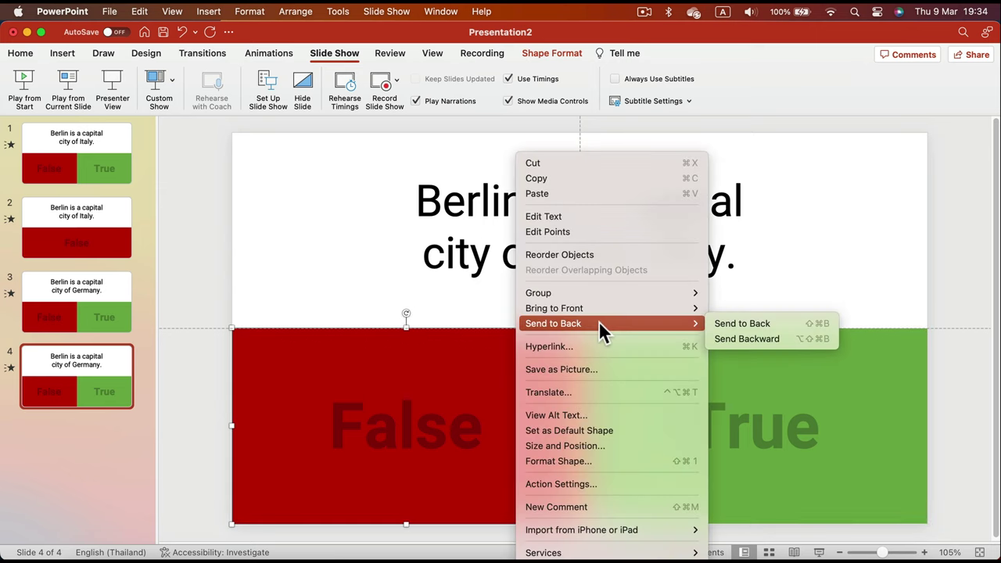
left_click(741, 324)
left_click(688, 364)
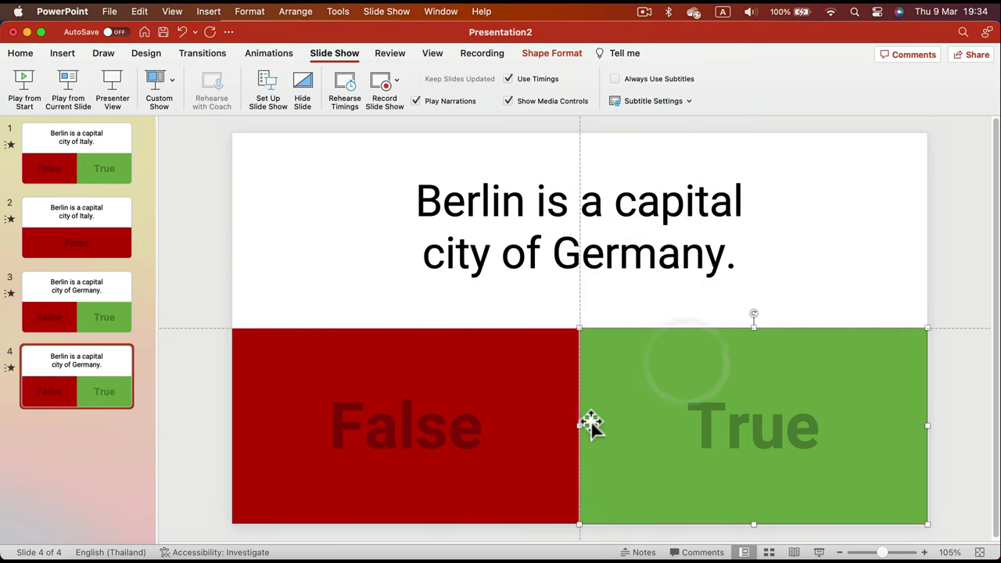
left_click_drag(578, 424, 229, 408)
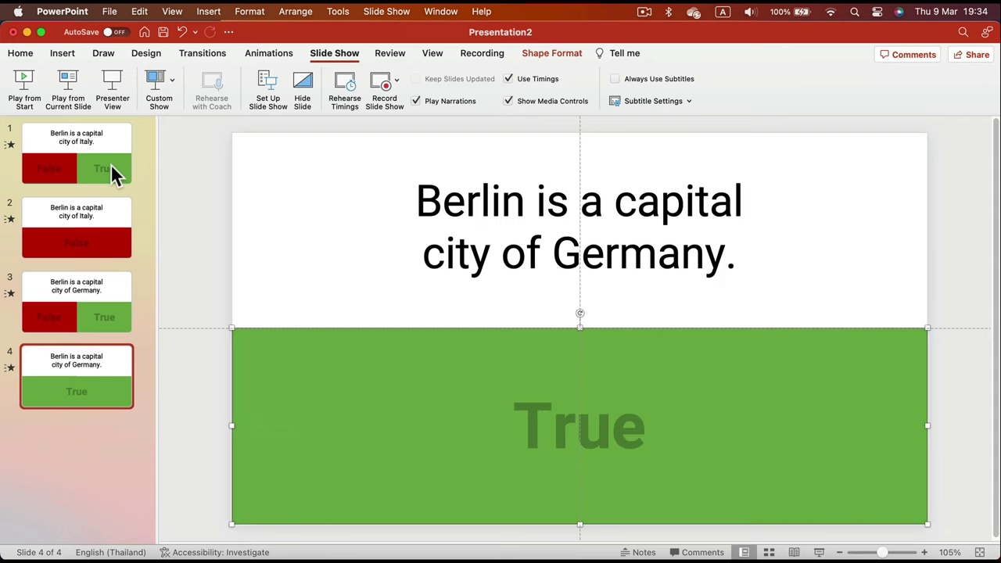
left_click(111, 174)
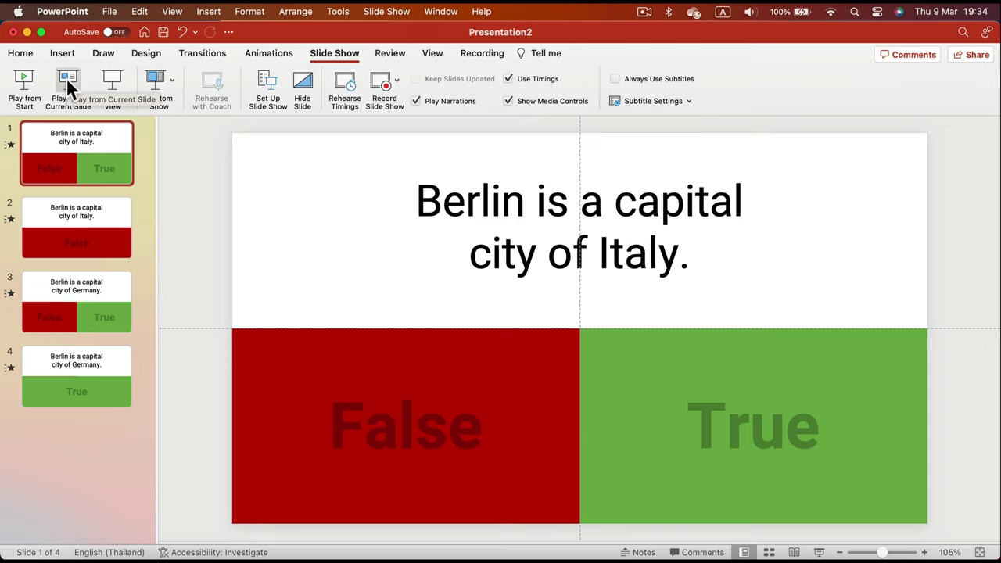
Play the revised quiz from the start to the end screen, then exit and select slide 1
left_click(32, 77)
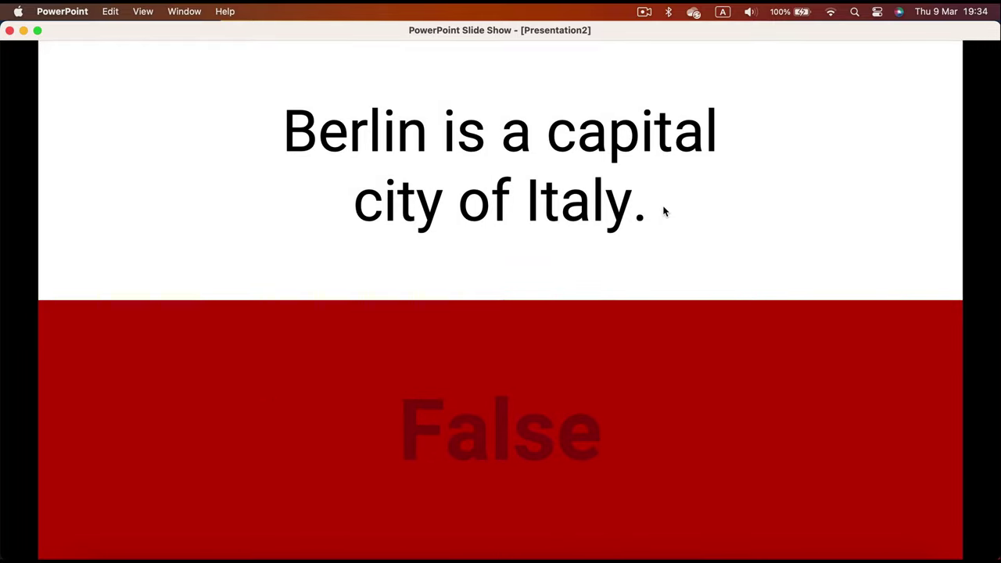
left_click(420, 199)
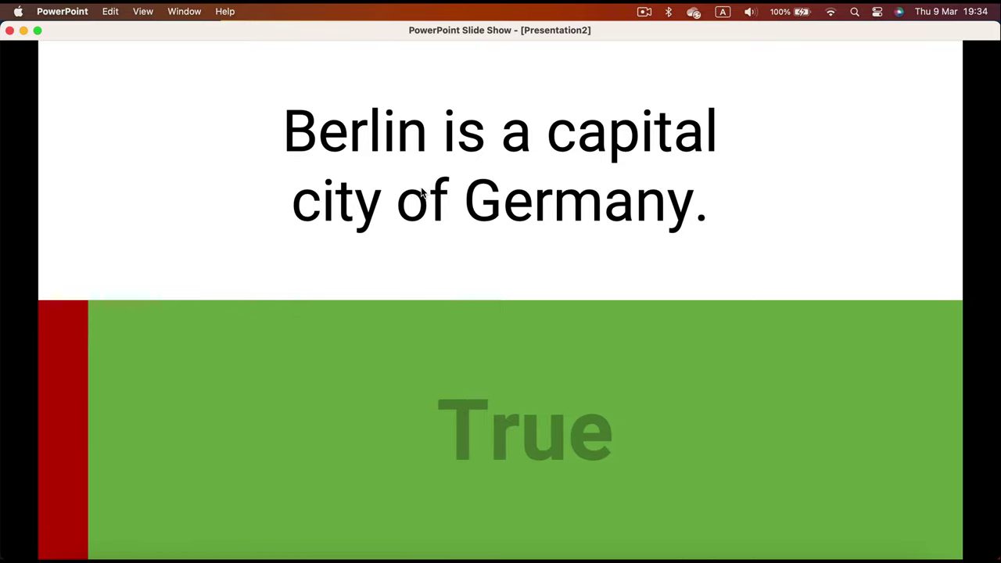
left_click(422, 194)
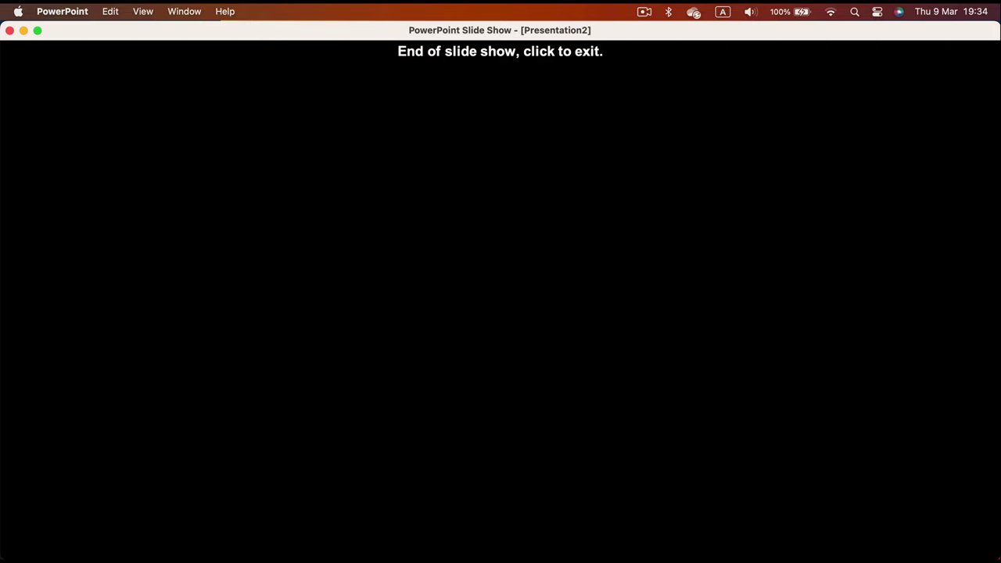
left_click(404, 195)
left_click(89, 146)
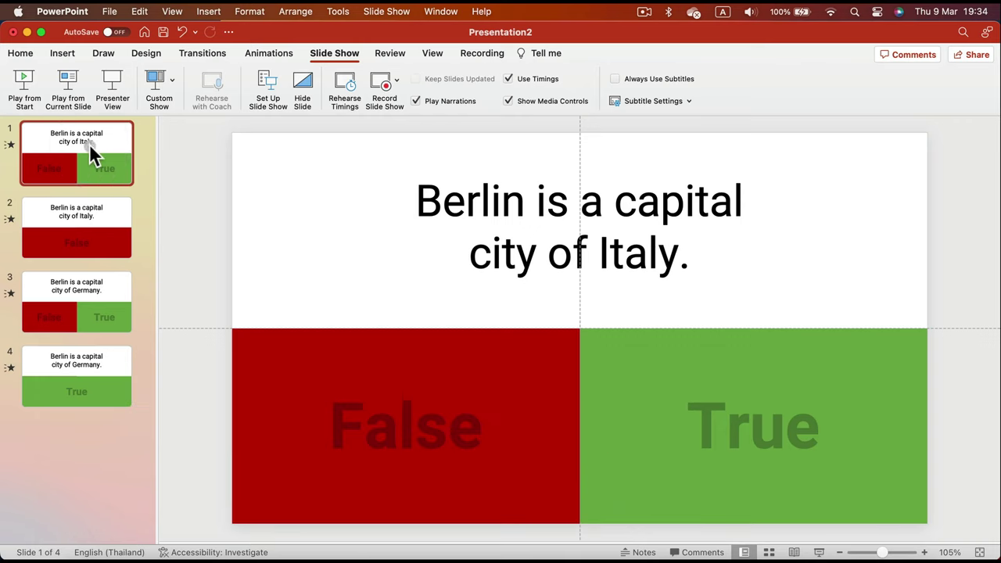
Bring the red False box on slide 1 to the front
left_click(451, 342)
right_click(448, 348)
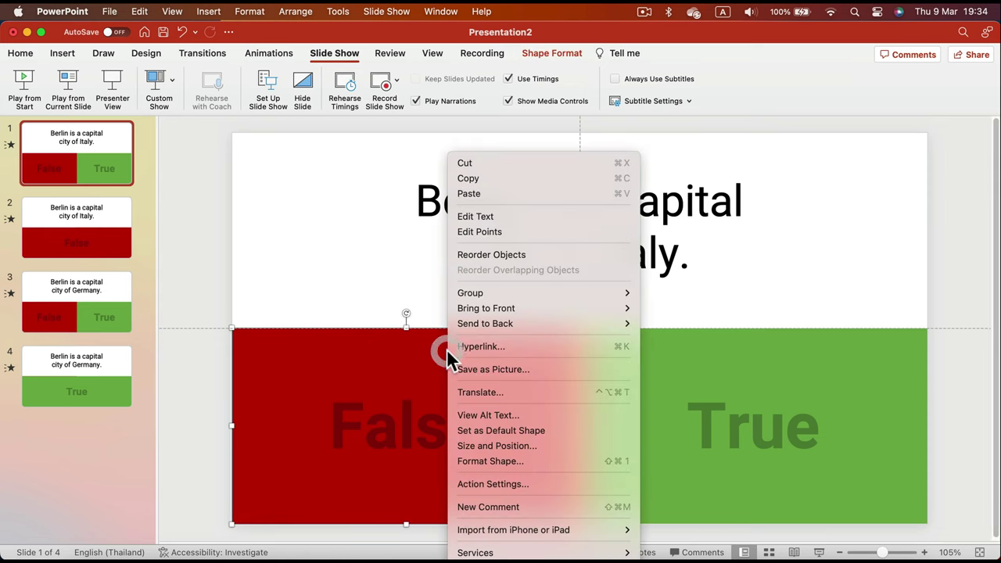
mouse_move(560, 310)
left_click(669, 308)
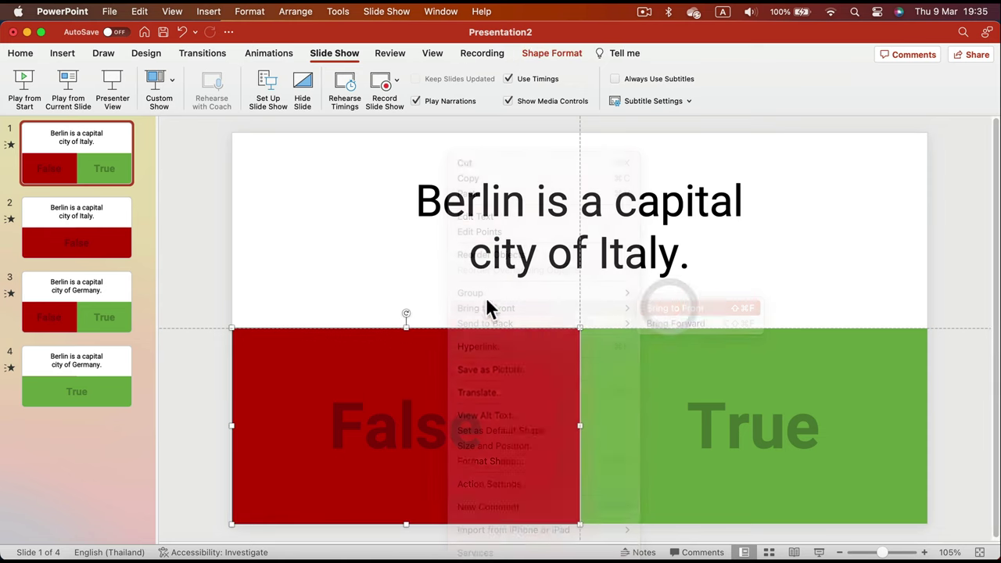
Bring the green True box on slide 3 to the front, then review slides 1 to 3
left_click(78, 312)
left_click(636, 373)
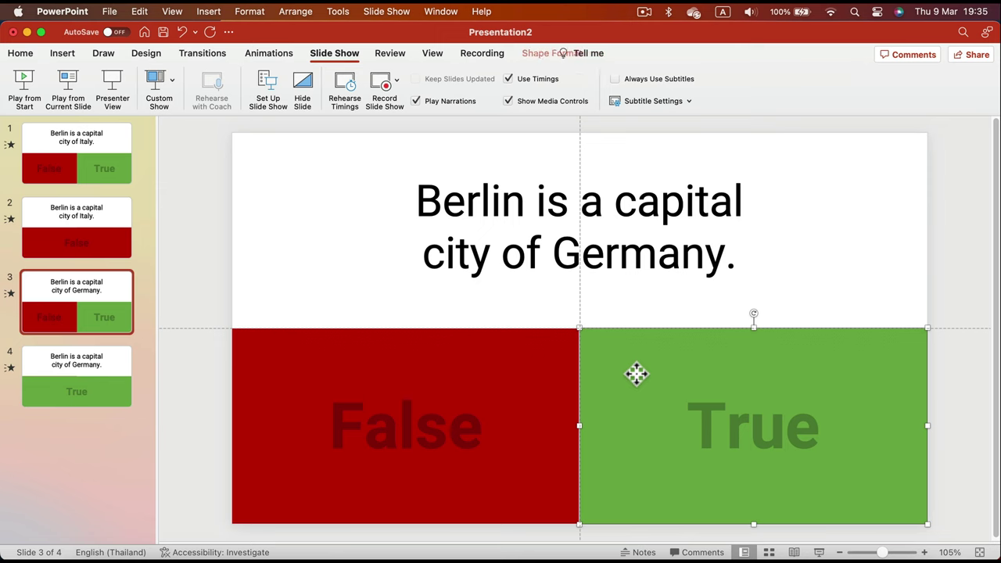
right_click(636, 372)
mouse_move(715, 312)
left_click(860, 308)
left_click(83, 173)
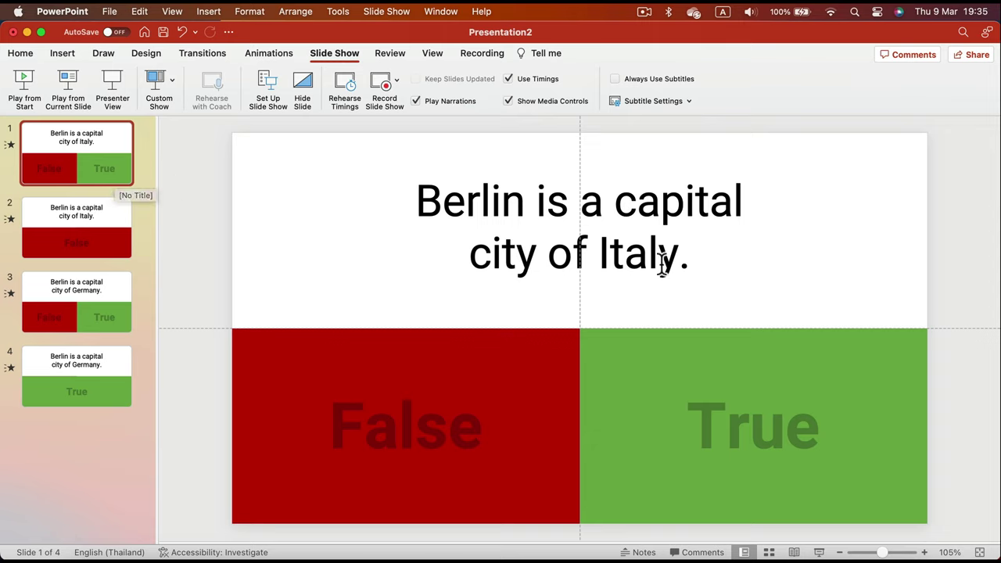
left_click(75, 224)
left_click(84, 303)
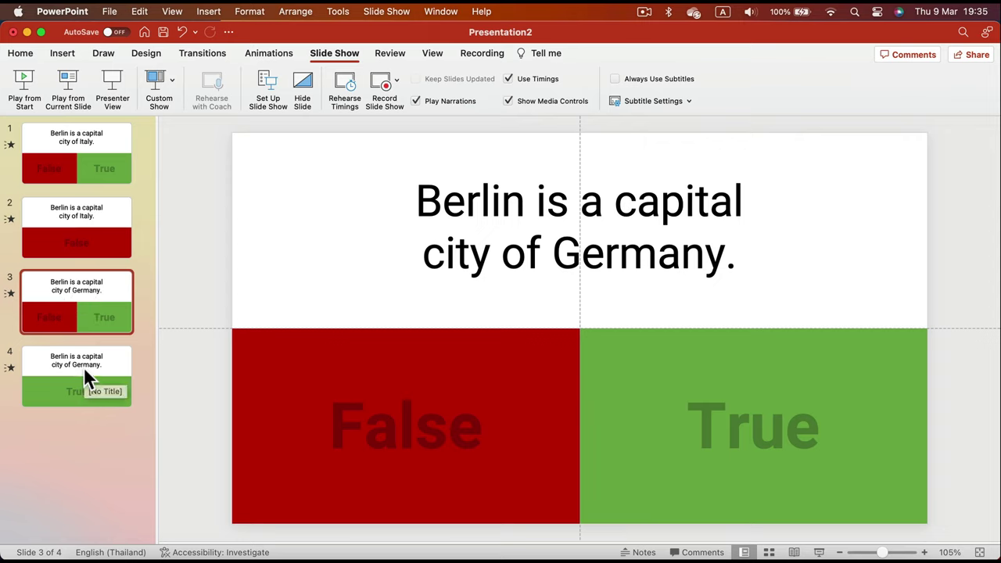
Copy slides 3 and 4 and paste them as new slides 5 and 6
left_click_drag(99, 367, 83, 422)
key("super+v")
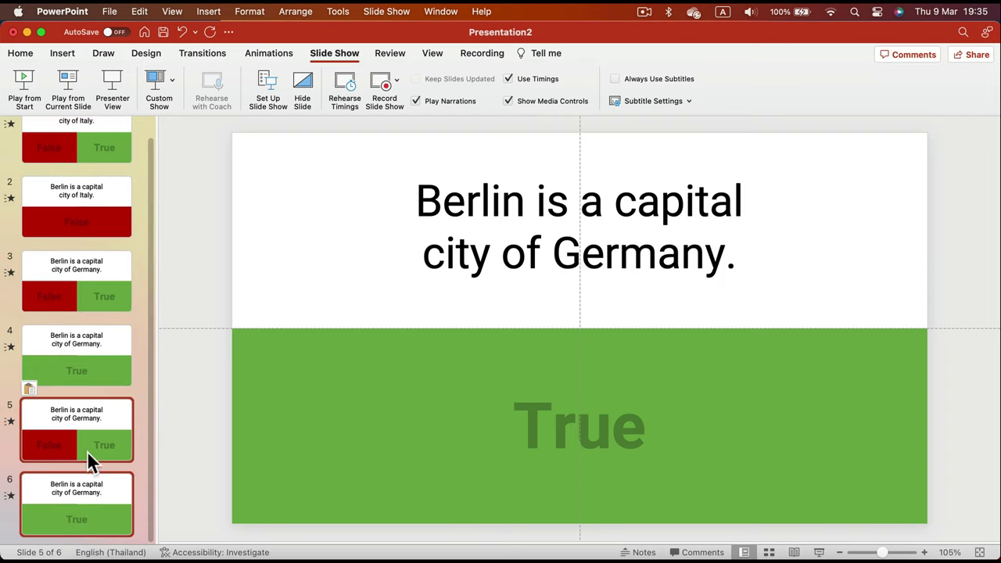
left_click(97, 442)
left_click(101, 417)
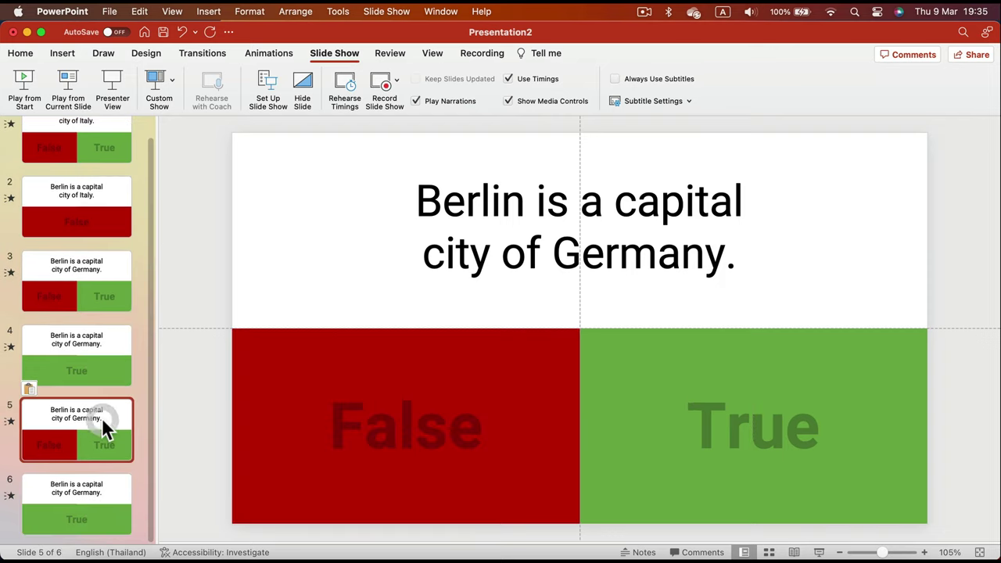
Change slide 5's question to 'Warsaw is a capital city of Poland.' and copy it
left_click(521, 202)
left_click_drag(522, 202, 419, 201)
type("Warsaw")
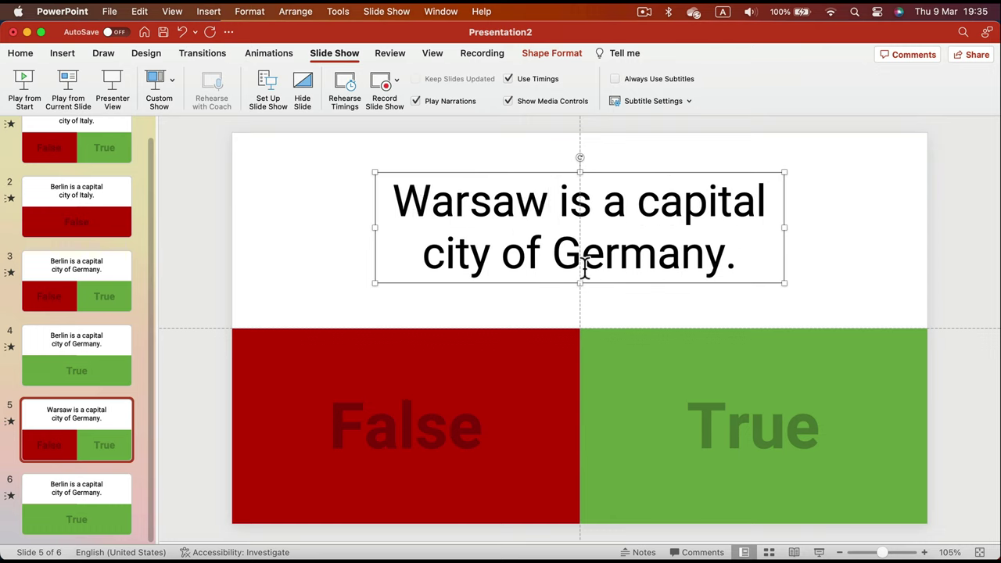
left_click_drag(596, 262, 764, 255)
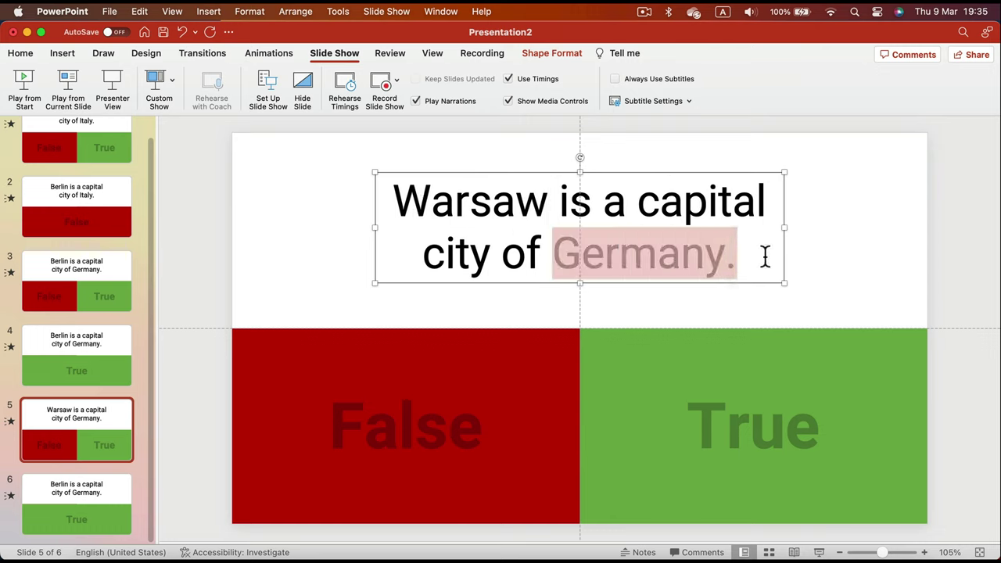
type("Poland.")
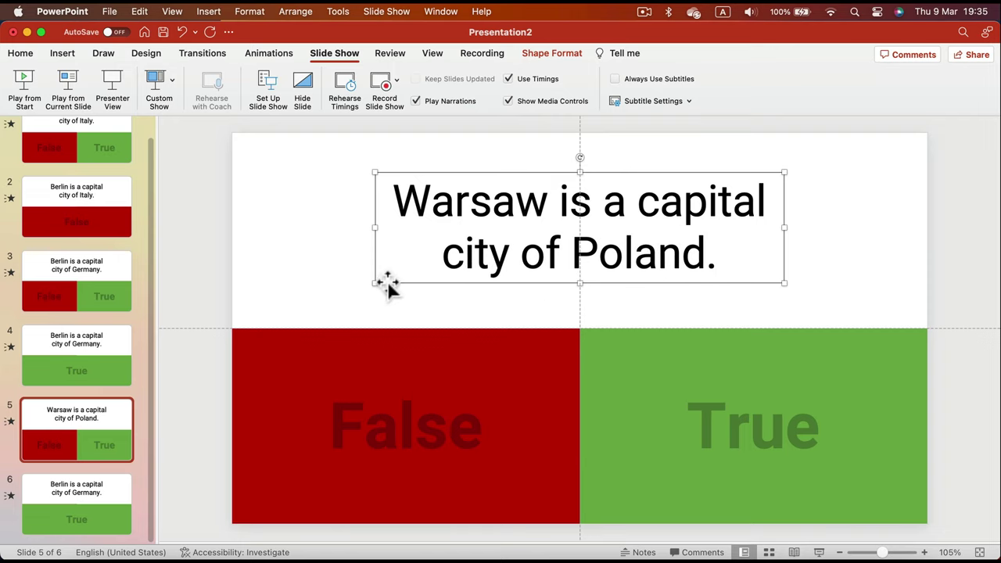
key("super+a")
Replace slide 6's Berlin question with the pasted Warsaw question
left_click(109, 509)
left_click(521, 201)
key("super+a")
key("super+v")
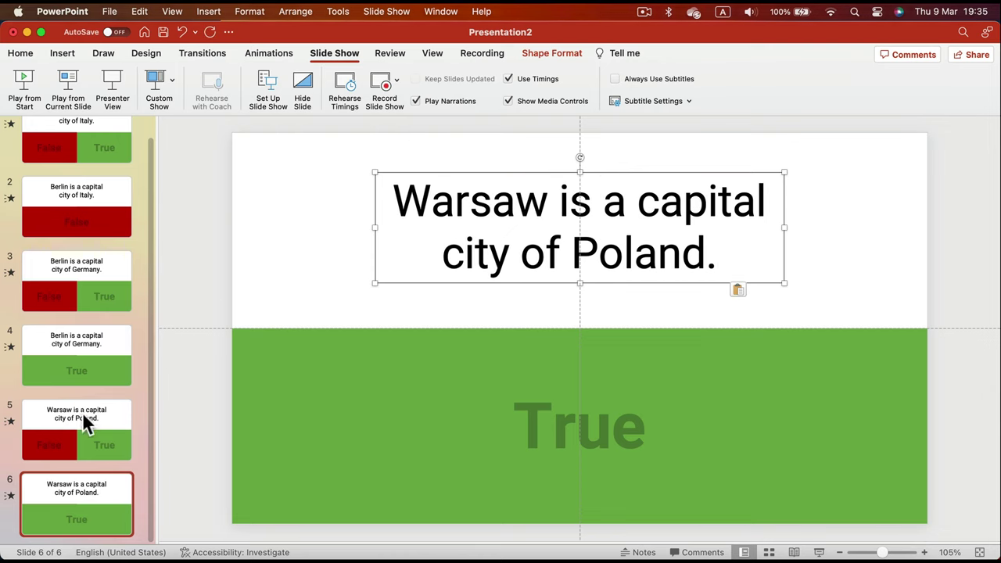
Run the slide show from slide 1 and reveal the first answer
left_click(104, 153)
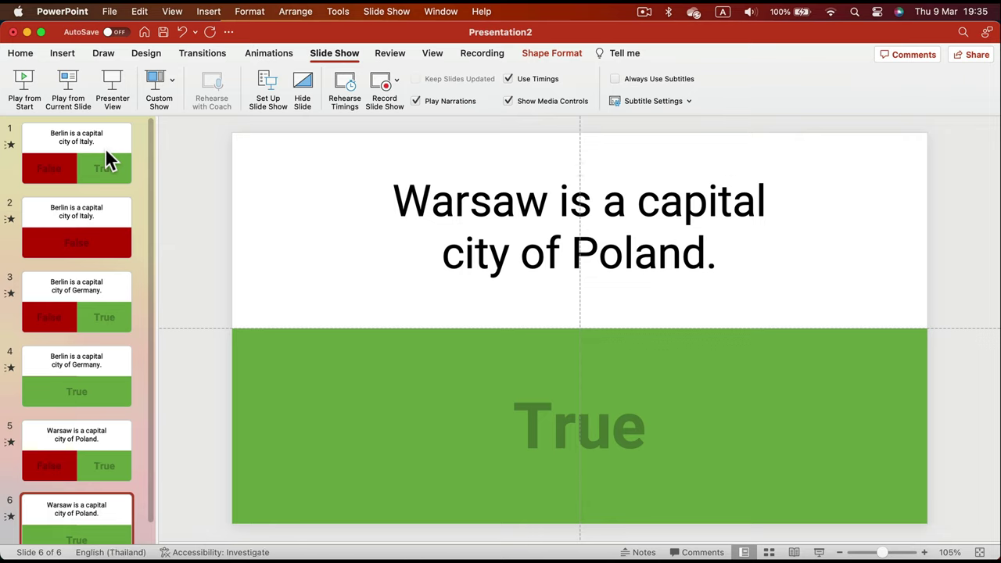
left_click(30, 80)
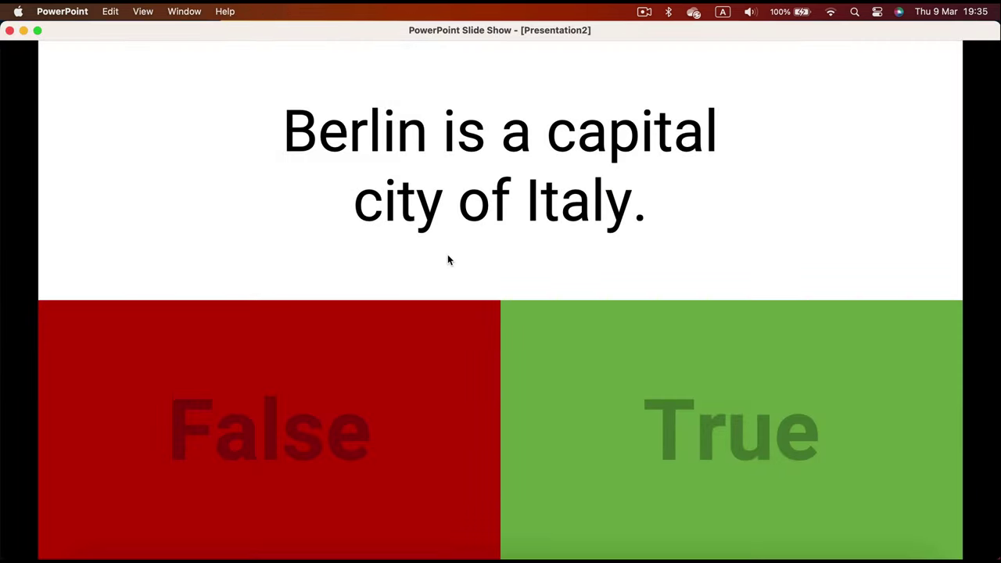
left_click(480, 250)
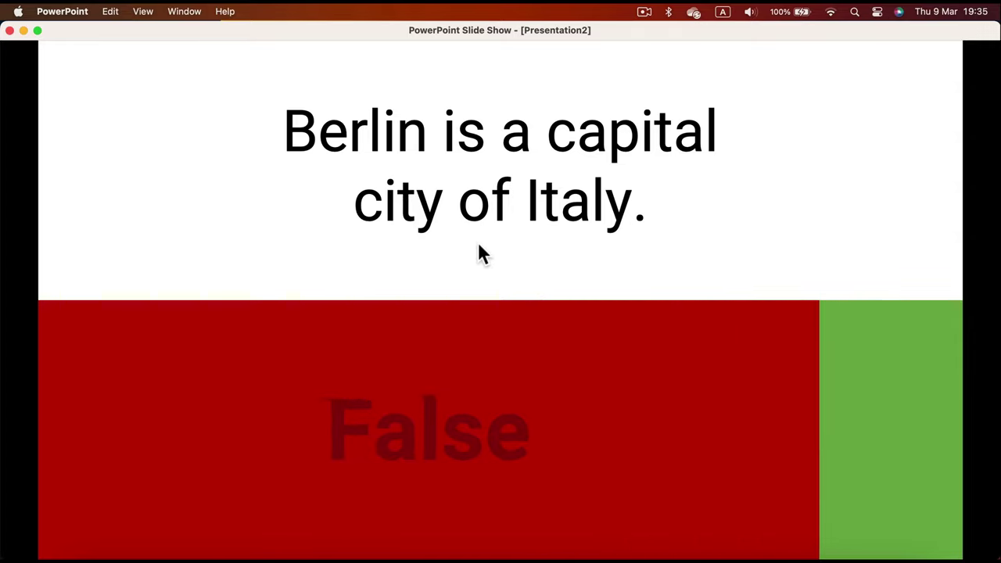